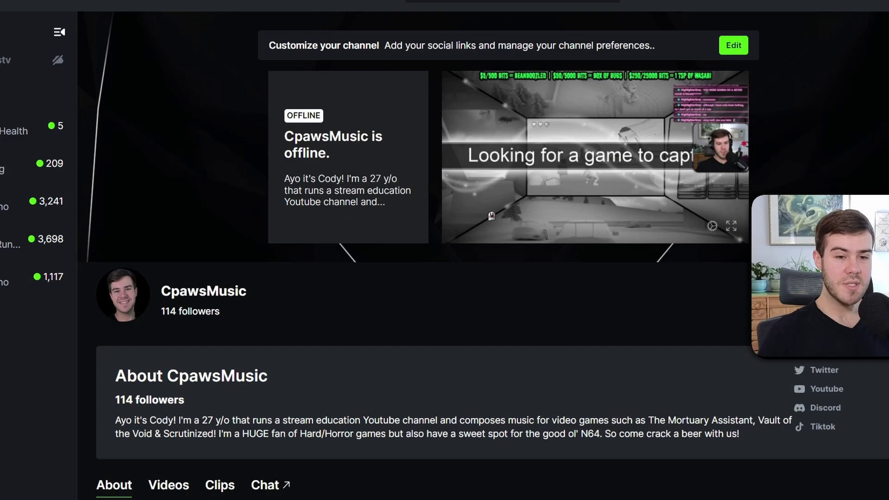
Step: Go from the account menu to the creator dashboard's Settings > Profile page
click(854, 23)
click(830, 135)
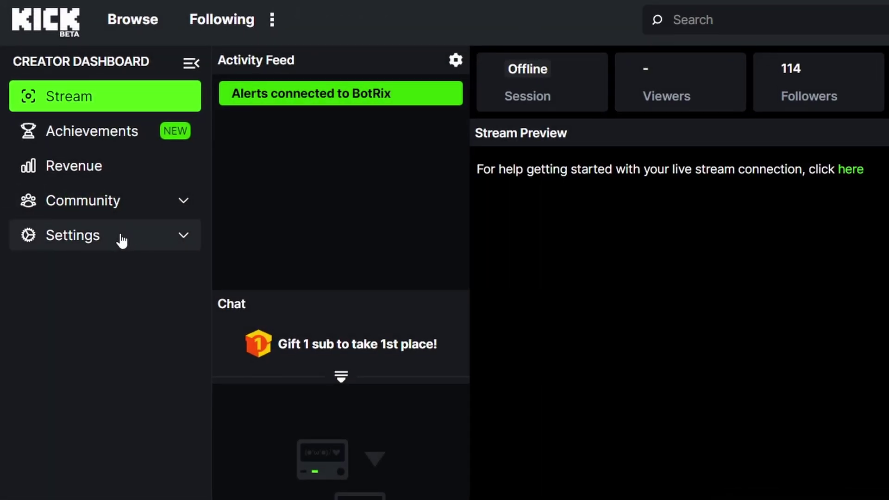
click(122, 240)
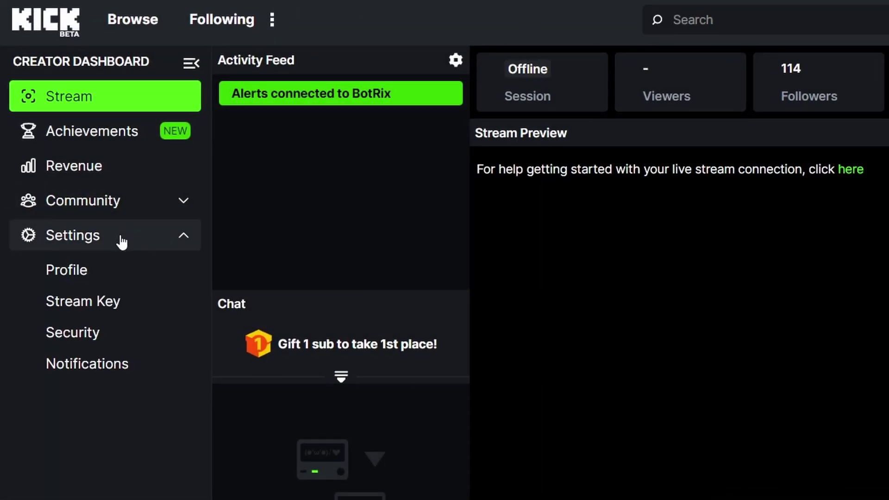
click(108, 283)
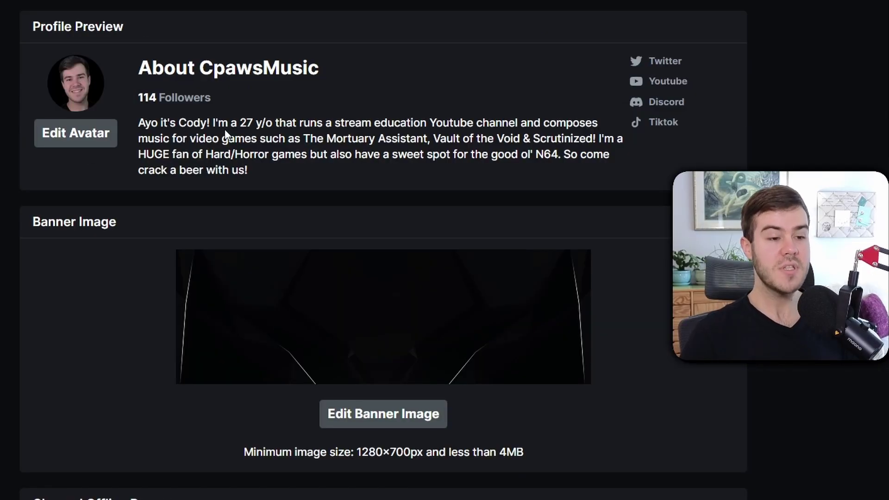
Step: Check the avatar requirements (up to 4MB), skip uploading, and apply the green smiling suggested avatar
click(76, 137)
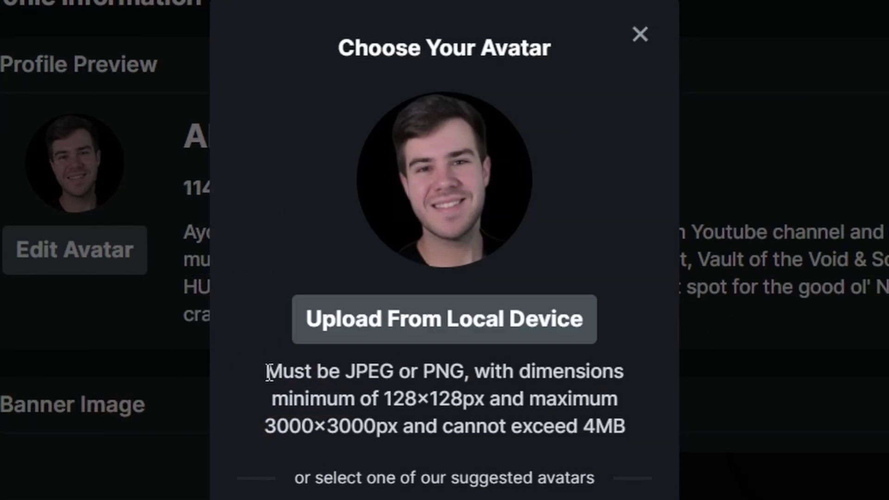
drag(268, 373, 639, 433)
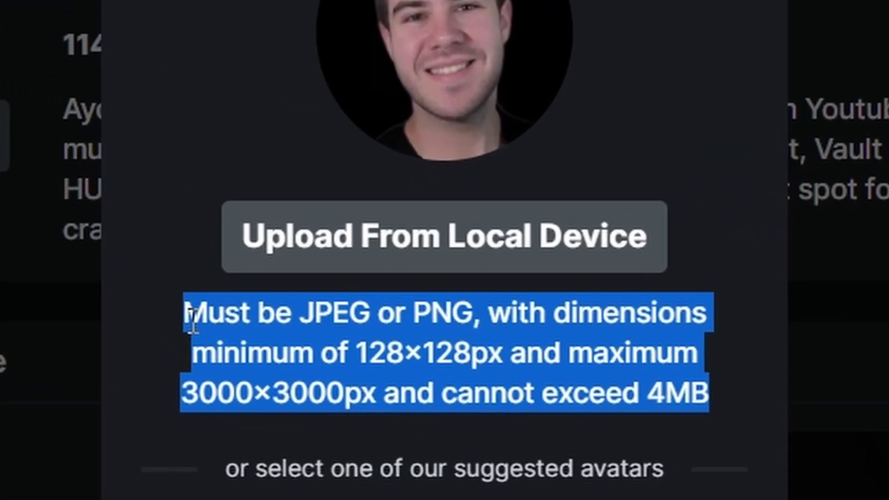
drag(267, 370, 604, 425)
drag(698, 366, 741, 381)
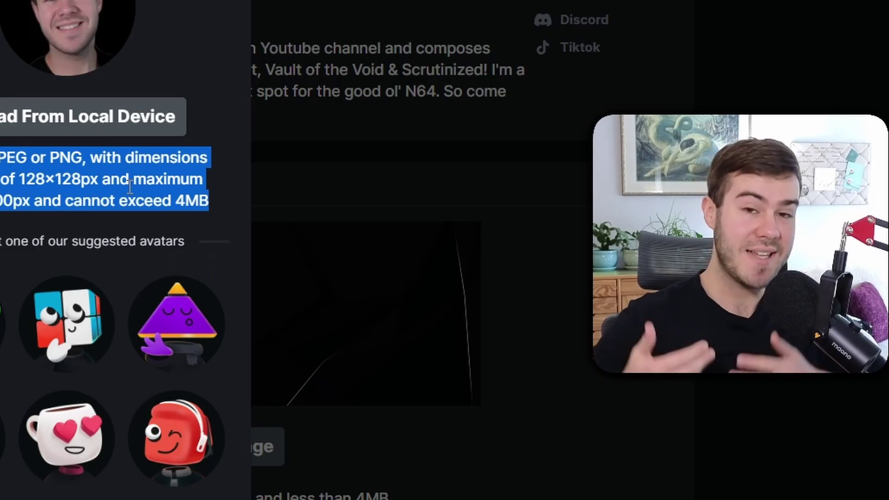
click(130, 188)
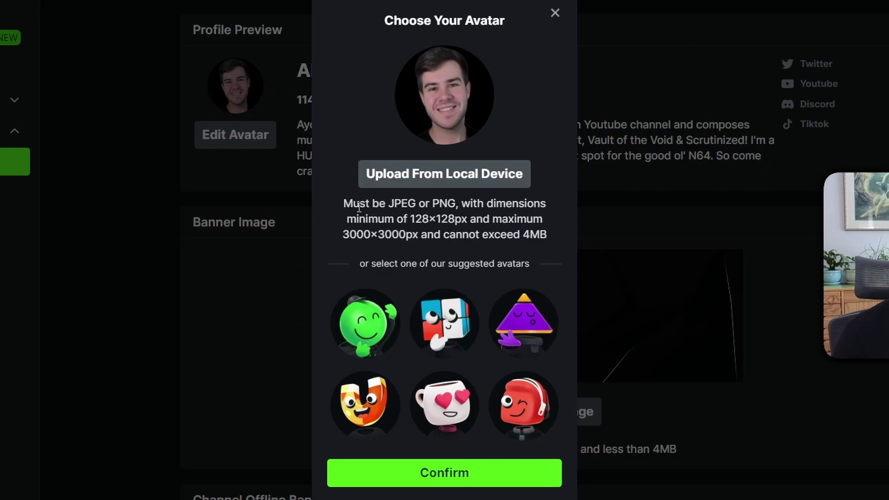
drag(359, 208, 559, 240)
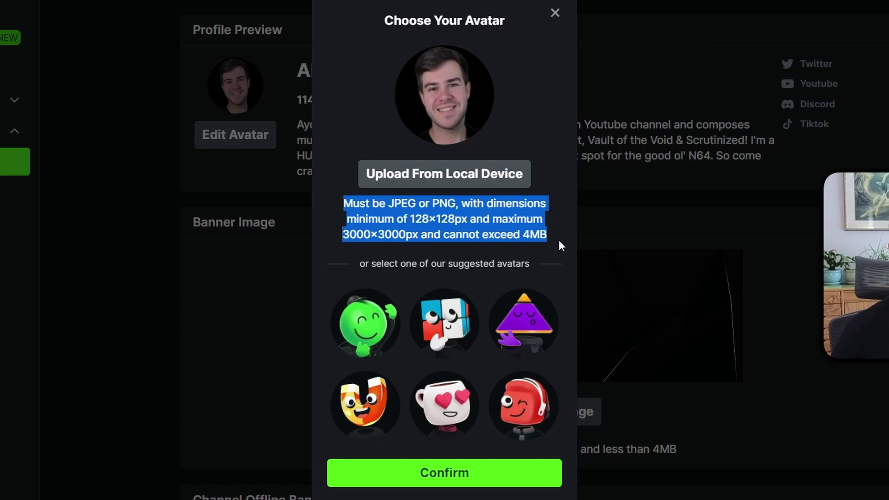
click(433, 181)
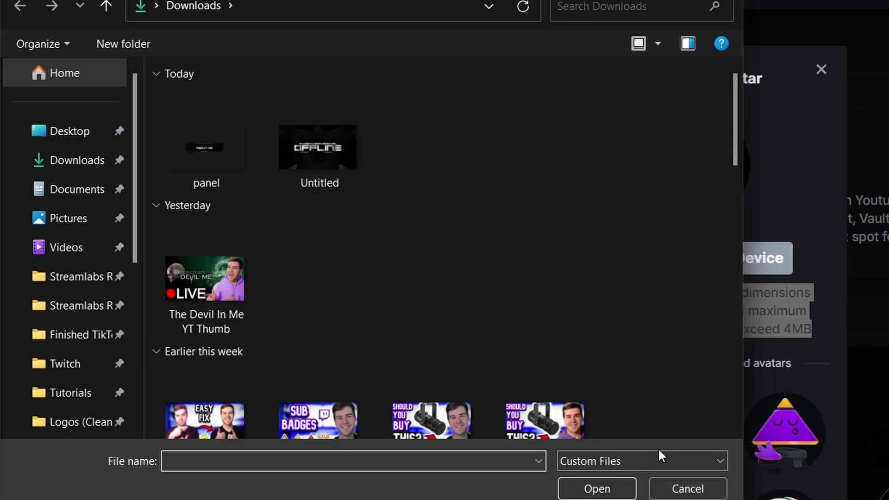
click(687, 489)
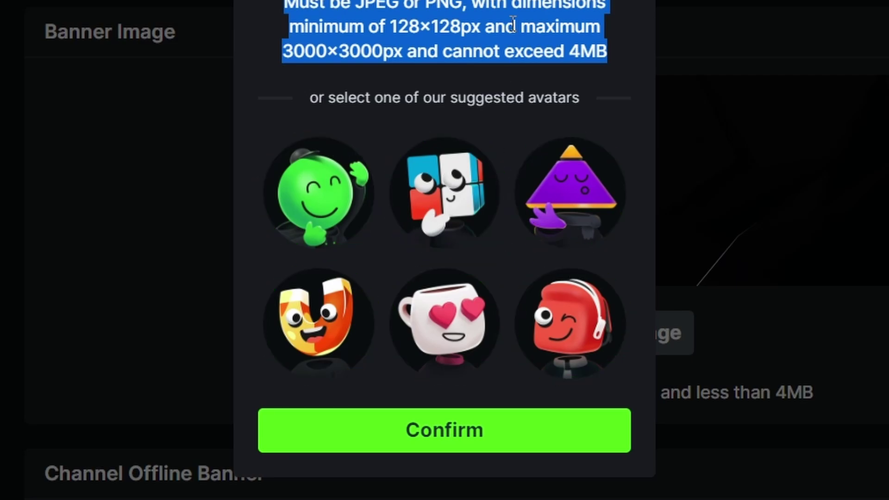
click(486, 432)
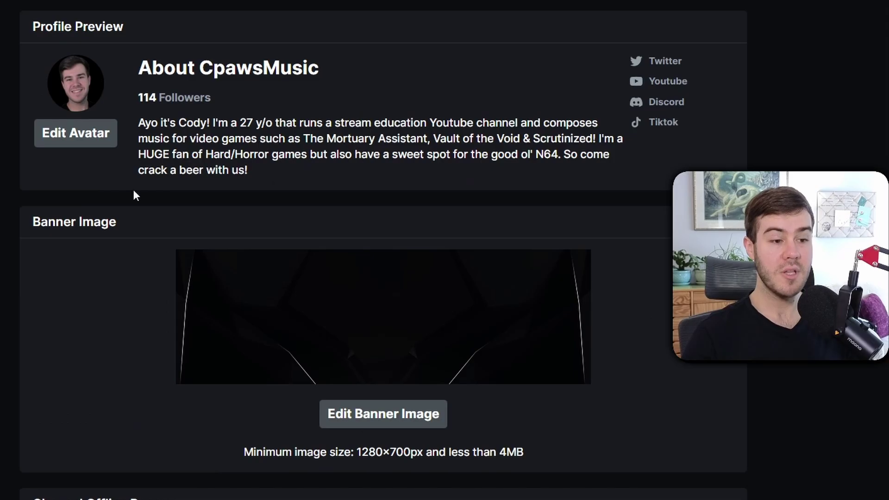
scroll(102, 176, down, 2)
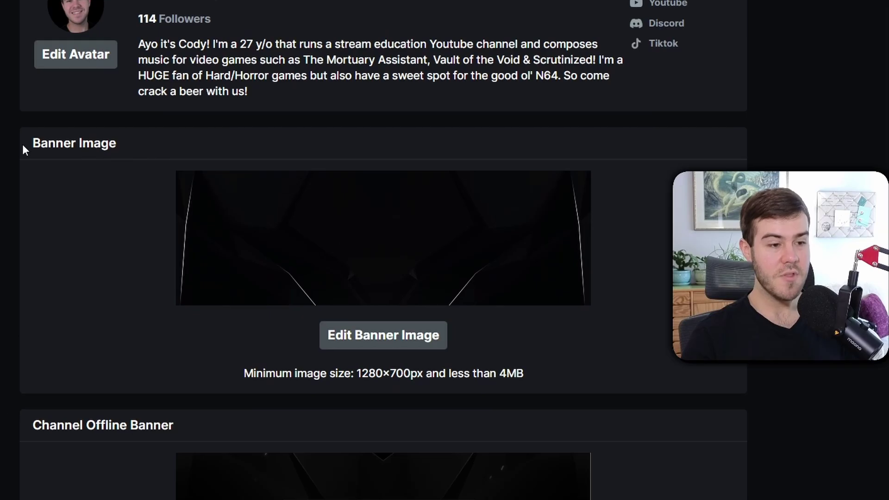
drag(27, 428, 198, 426)
click(106, 345)
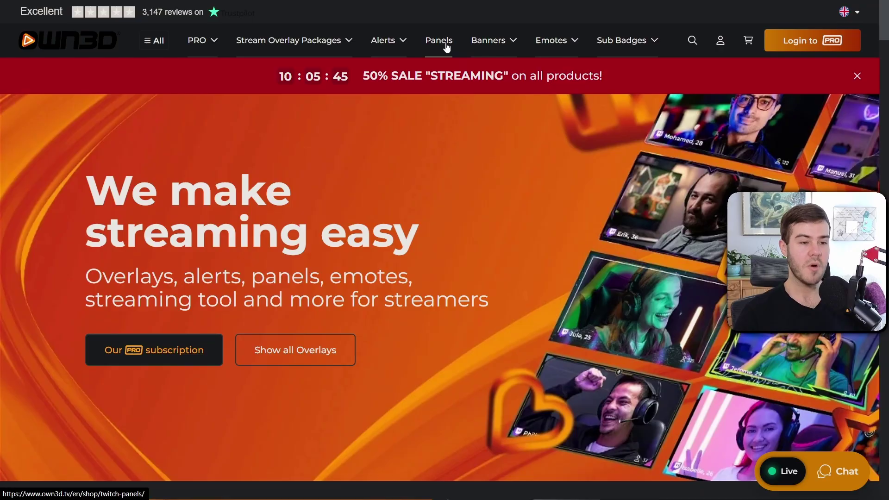
mouse_move(157, 79)
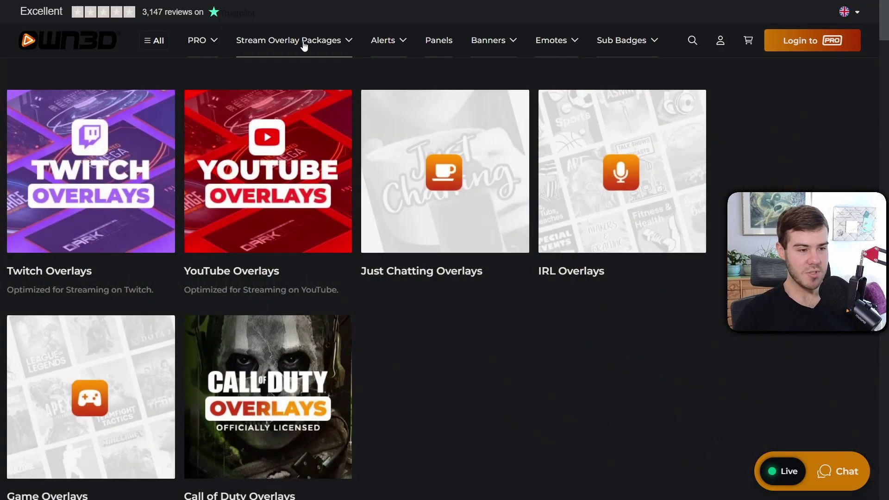
click(141, 181)
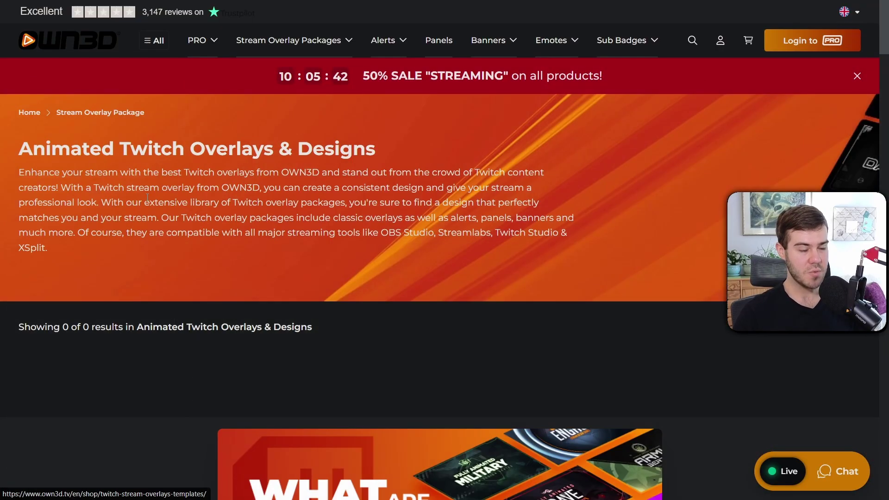
scroll(252, 175, down, 2)
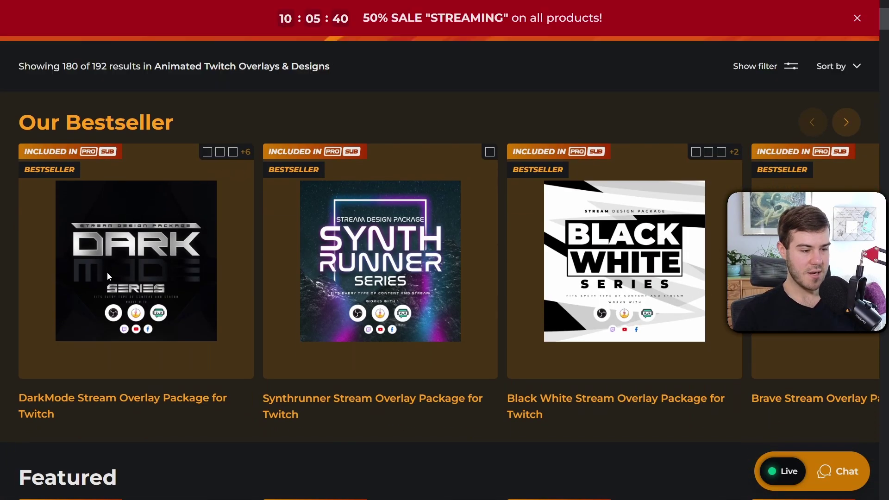
click(146, 275)
click(40, 277)
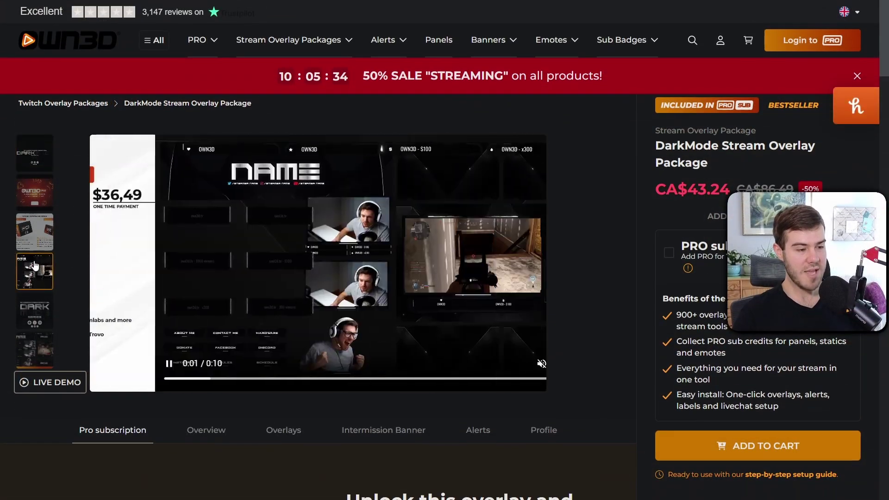
key(F11)
double_click(423, 340)
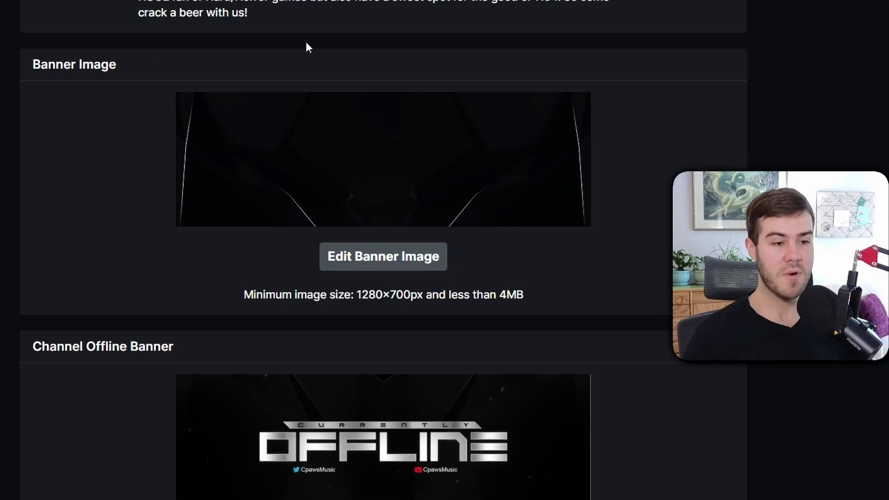
Step: Load the blank DarkMode banner from DarkMode-Series-Premium > Files > Youtube-Banner > PNG into the banner chooser
click(370, 260)
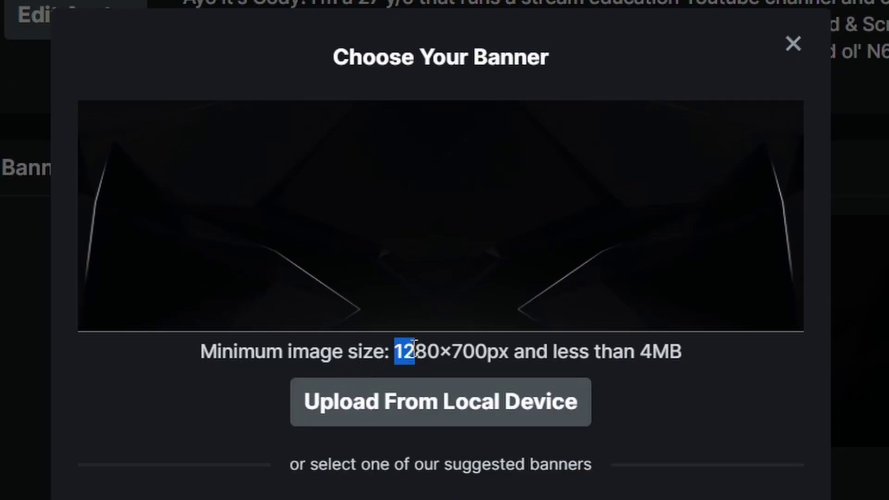
drag(494, 342, 665, 359)
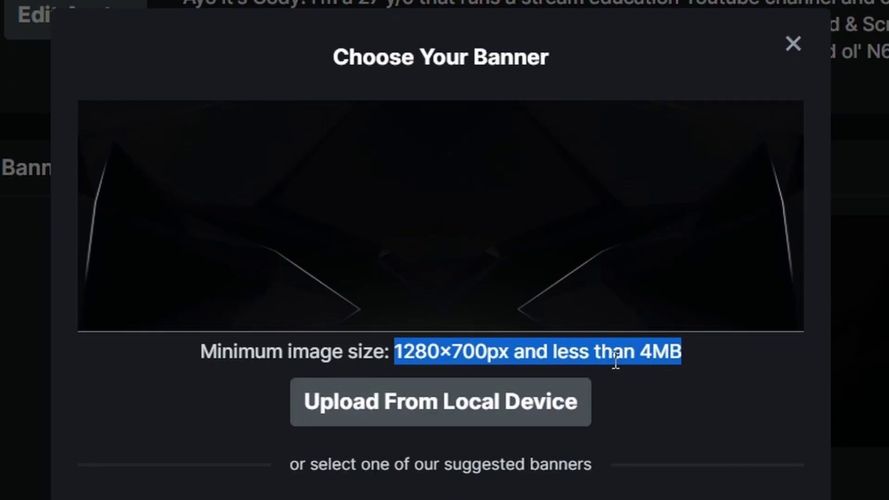
click(633, 370)
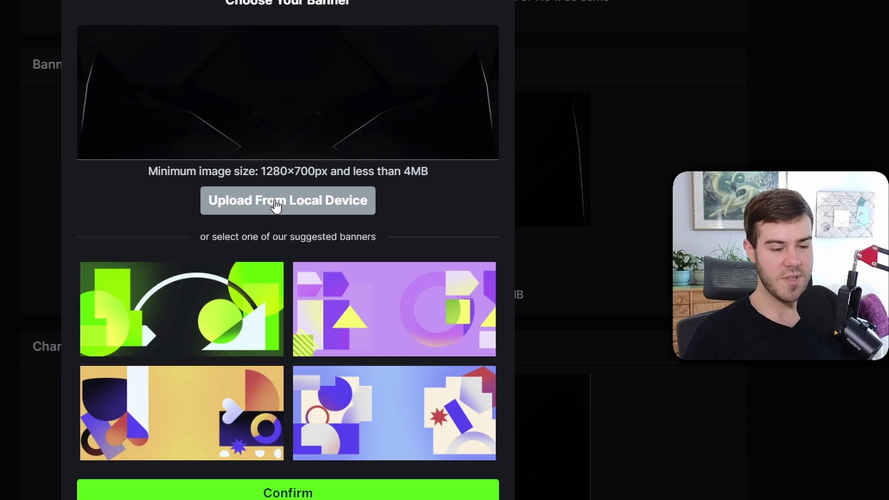
click(275, 200)
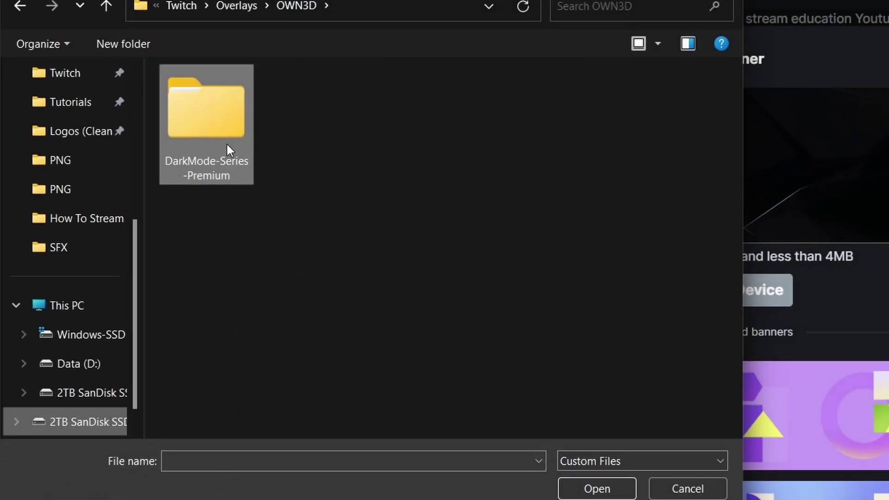
double_click(226, 143)
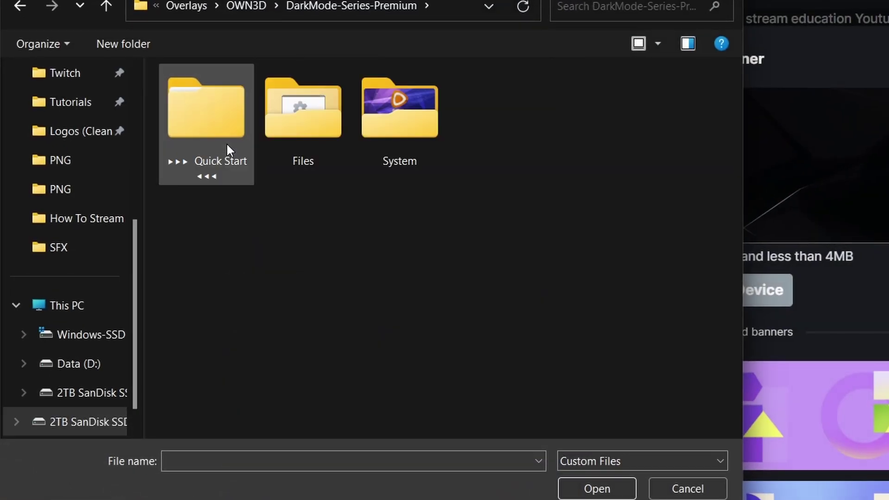
double_click(307, 130)
double_click(509, 374)
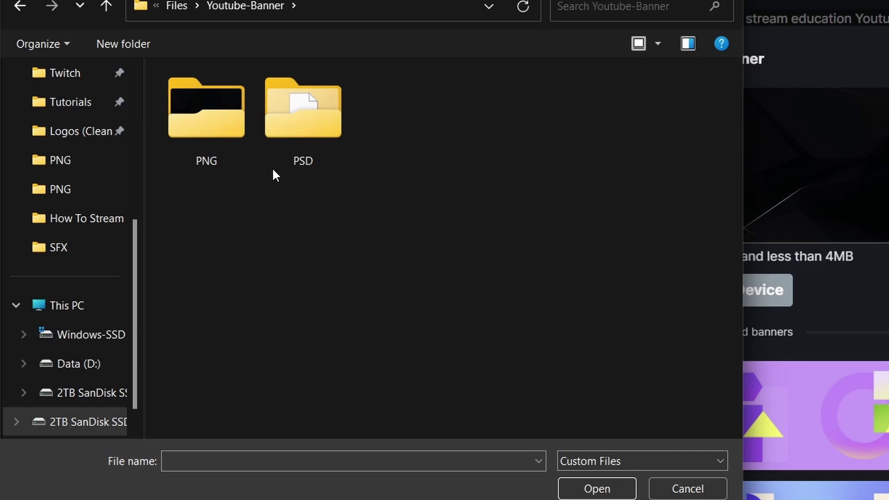
double_click(227, 144)
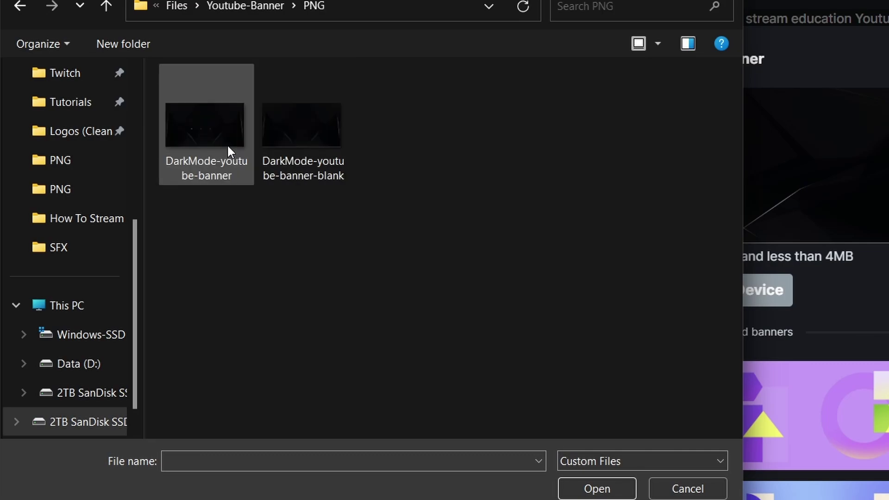
double_click(327, 159)
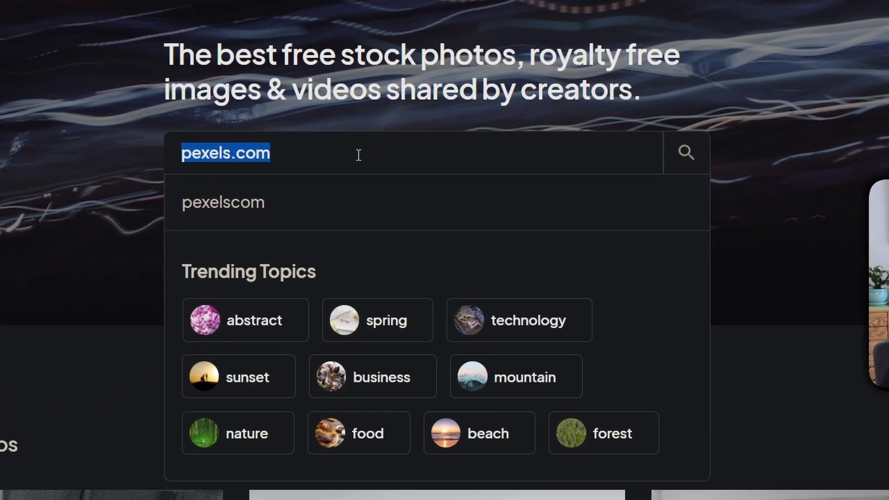
Step: Search Pexels for 'abstract background' and download the blue-and-purple starry cosmic sky photo
key(ctrl+a)
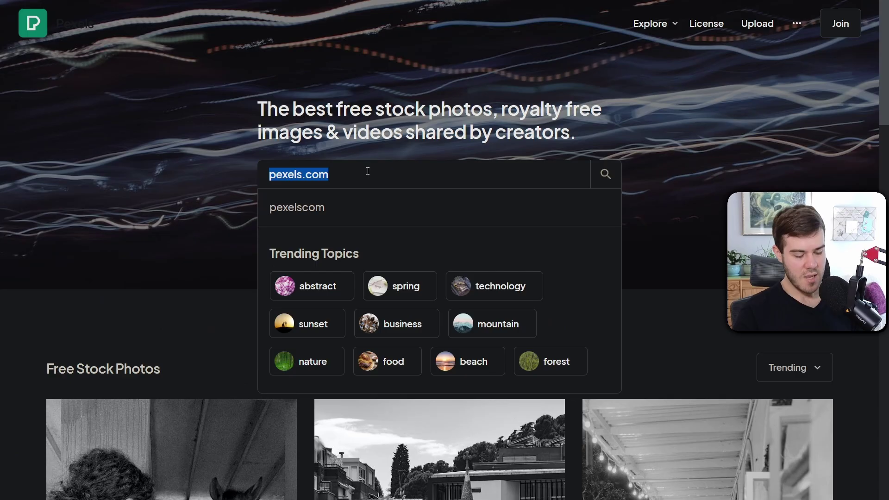
text(abstract background)
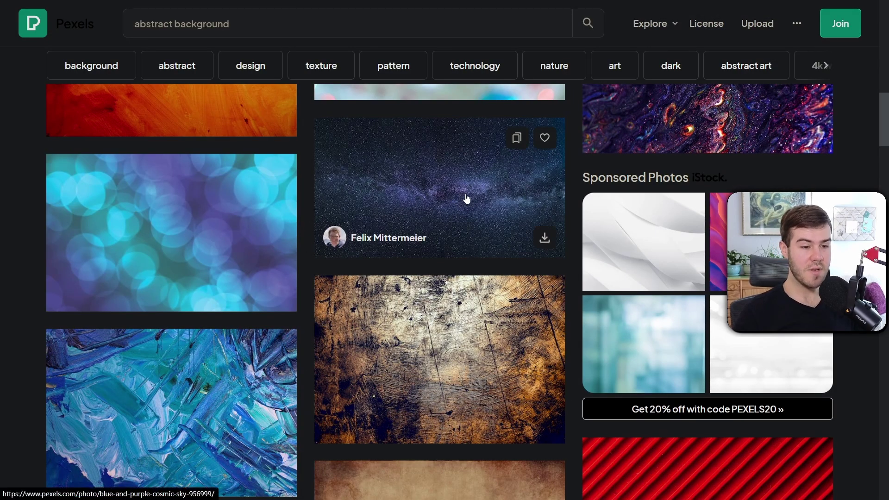
click(544, 240)
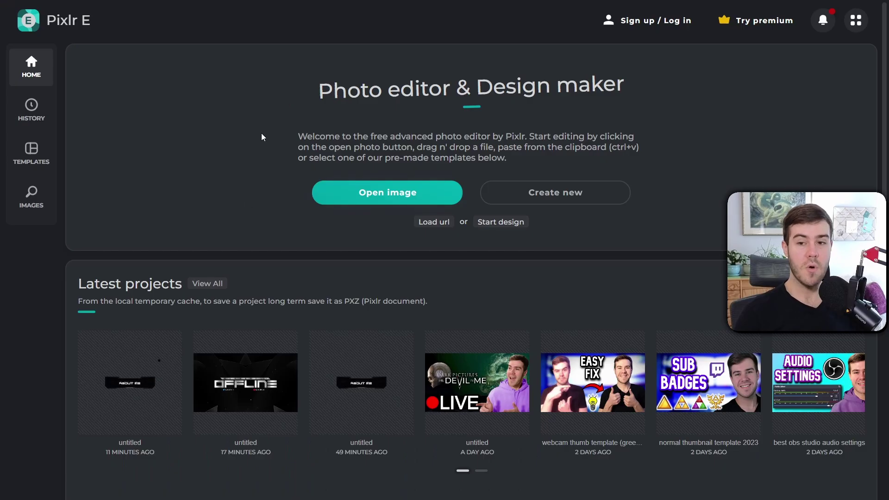
Step: Create a blank transparent 1280 x 700 px canvas in Pixlr E
click(564, 195)
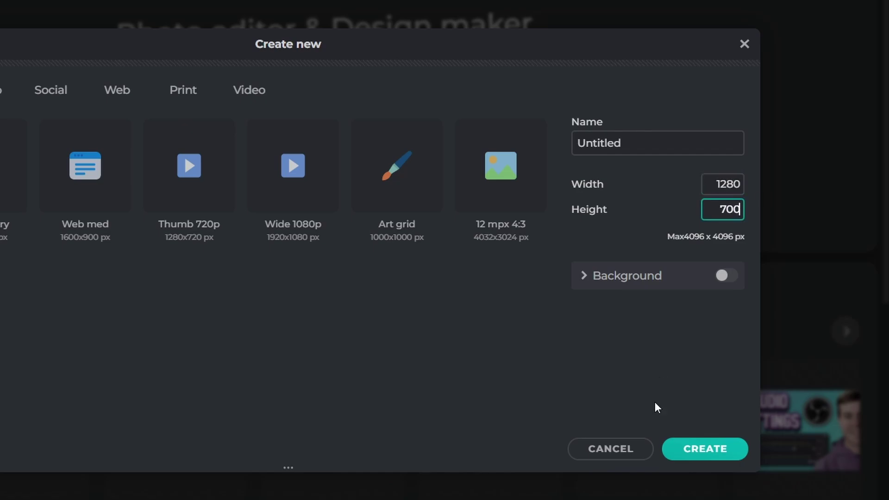
click(721, 455)
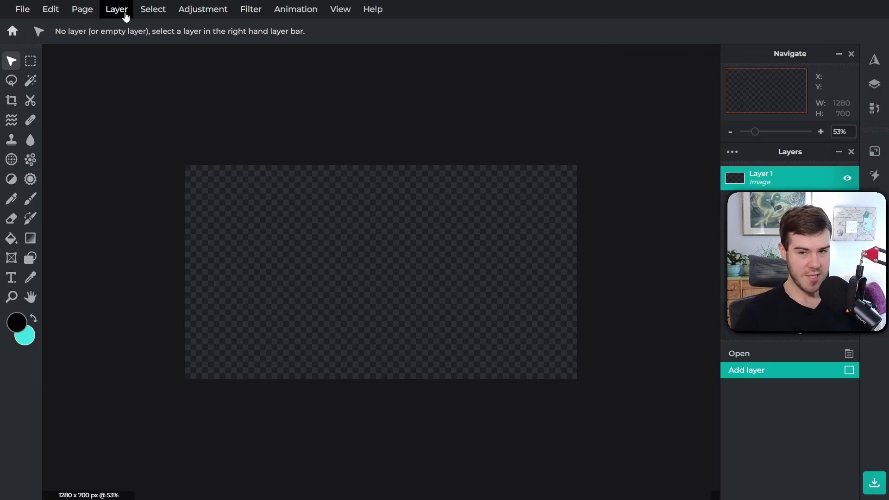
Step: Add the downloaded starry photo as a layer and scale it to cover the 1280 × 700 canvas
click(125, 14)
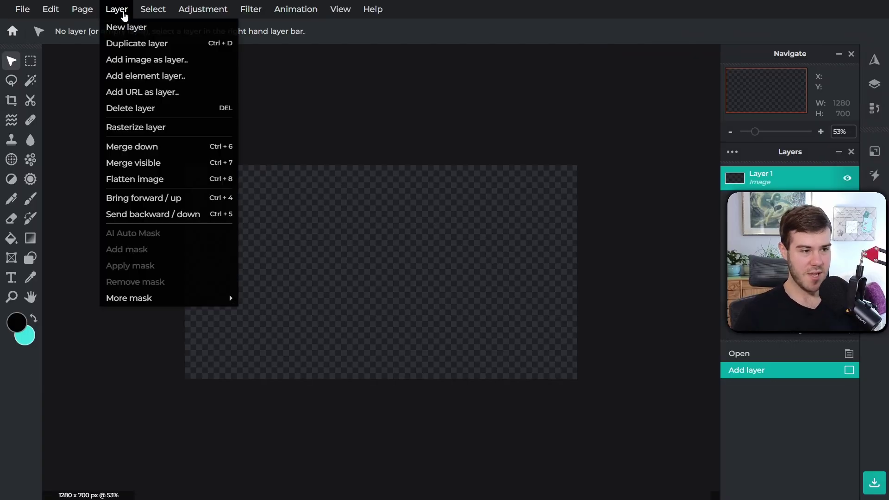
click(140, 60)
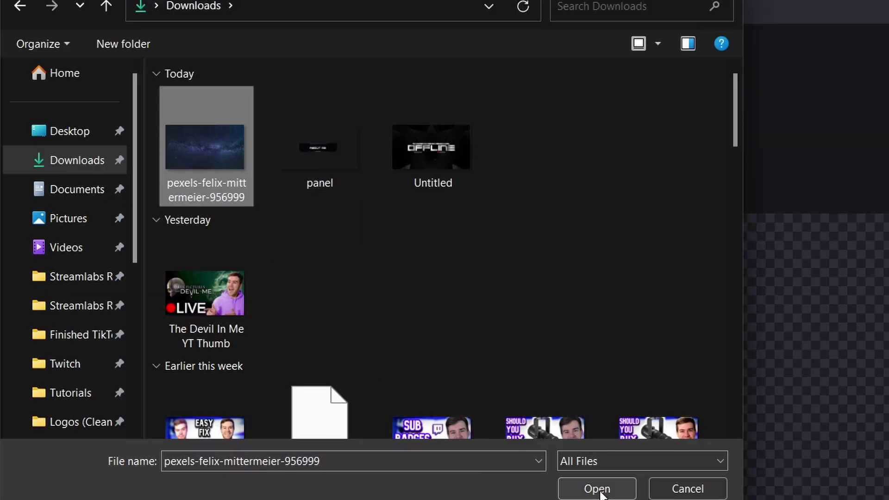
click(597, 489)
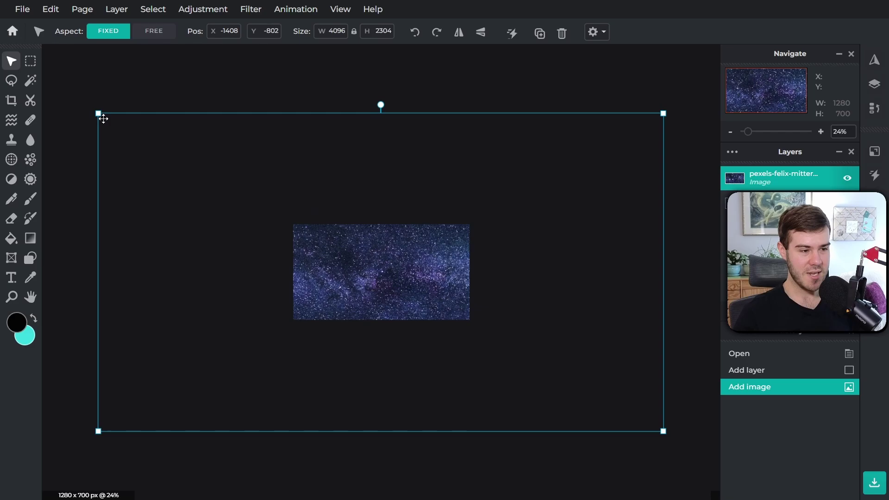
drag(102, 119, 341, 301)
drag(489, 371, 346, 300)
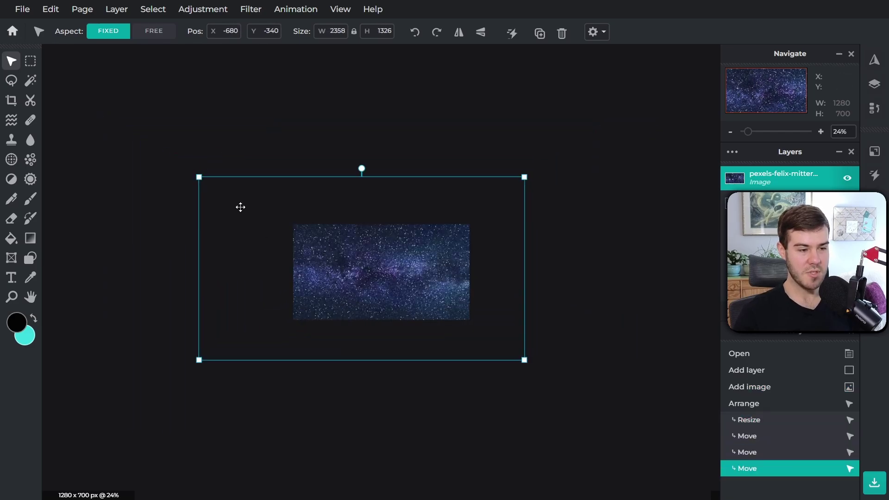
drag(199, 178, 341, 258)
drag(341, 257, 362, 251)
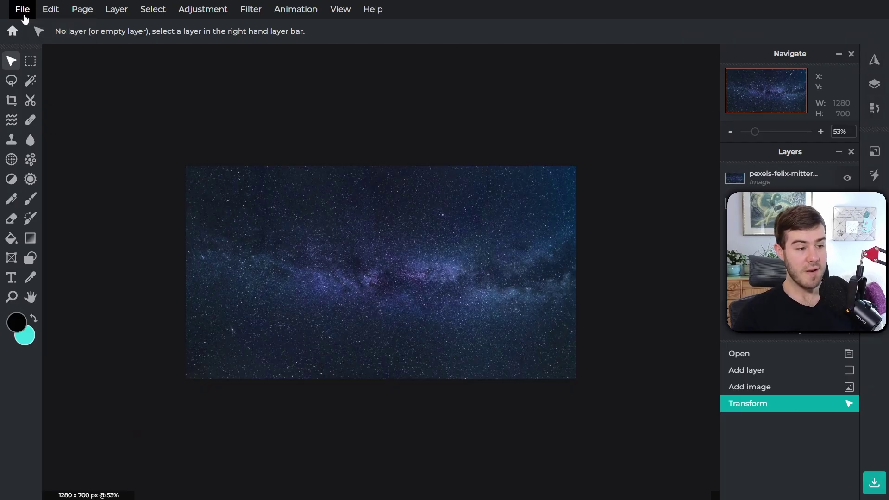
Step: Save the starry banner as a non-transparent PNG named BANNER1
click(23, 10)
click(53, 116)
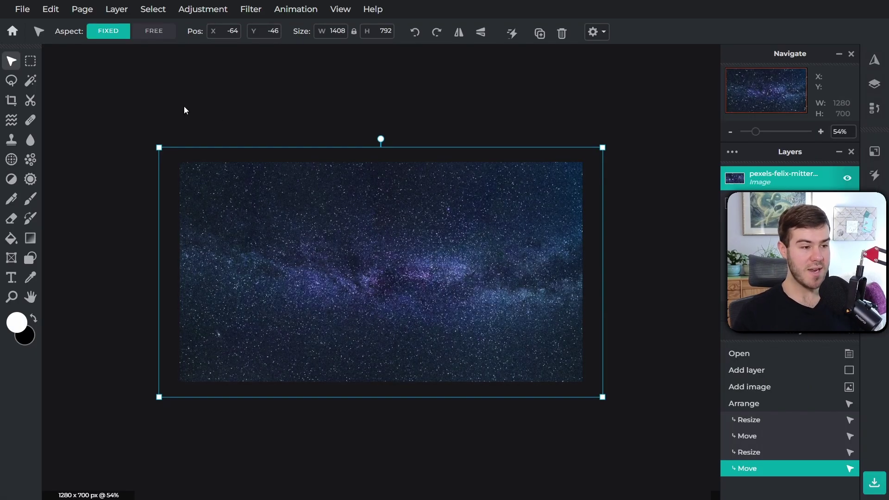
click(23, 10)
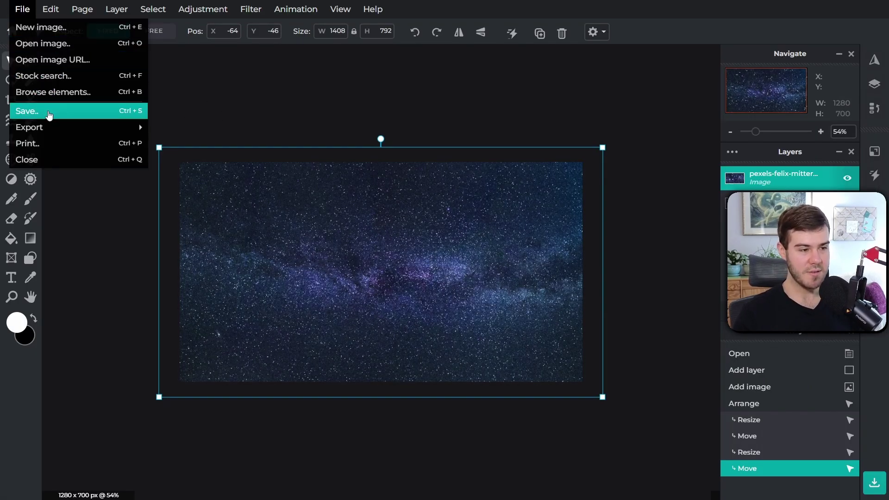
click(50, 114)
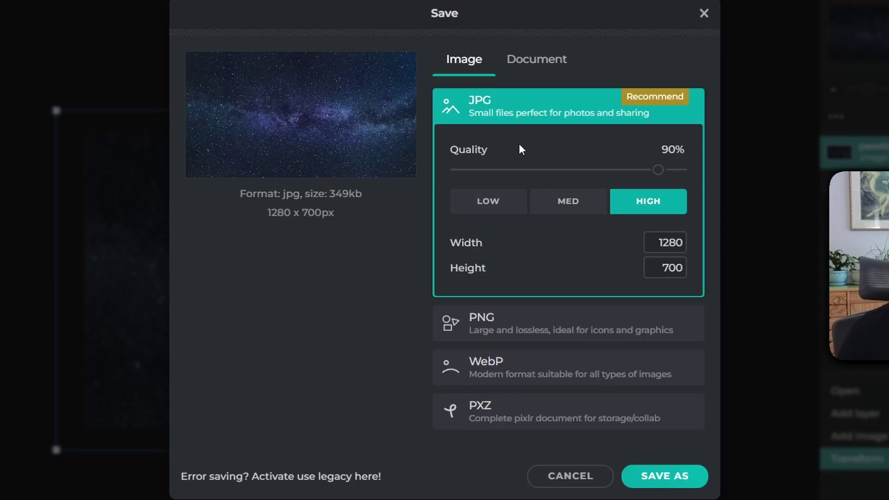
click(548, 334)
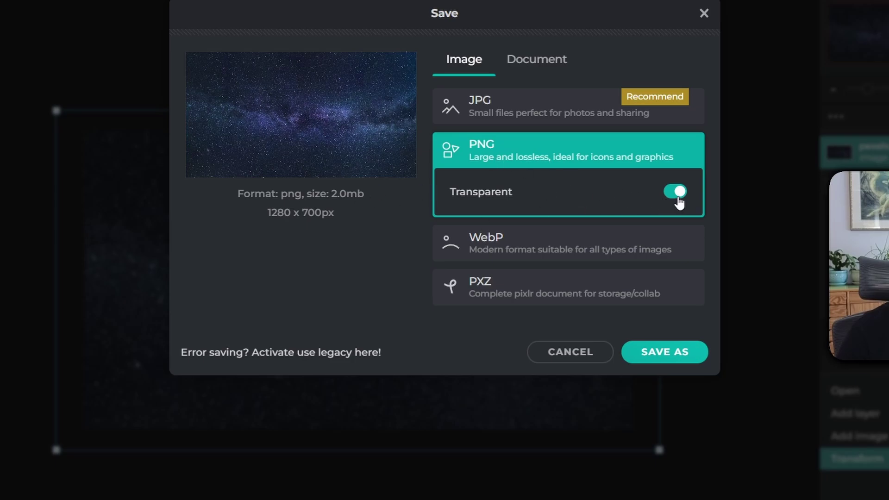
click(677, 191)
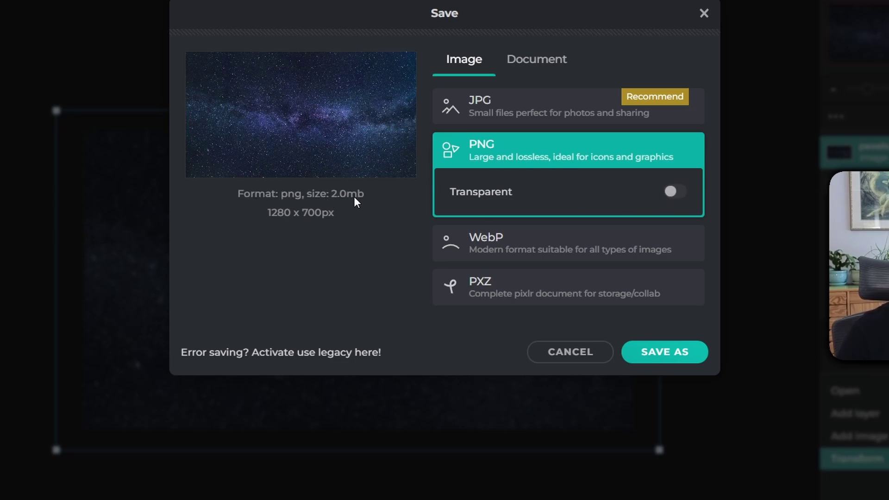
click(670, 355)
key(Return)
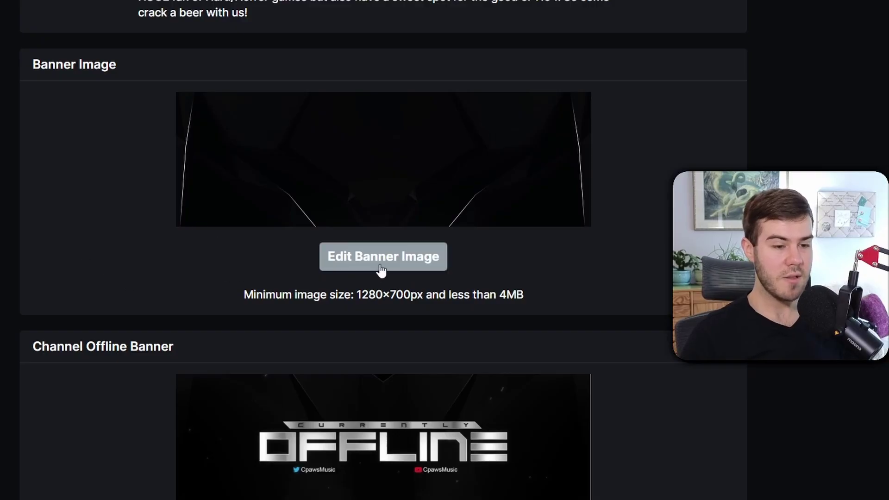
Step: Upload BANNER1 as the channel's new banner image
click(357, 262)
click(277, 202)
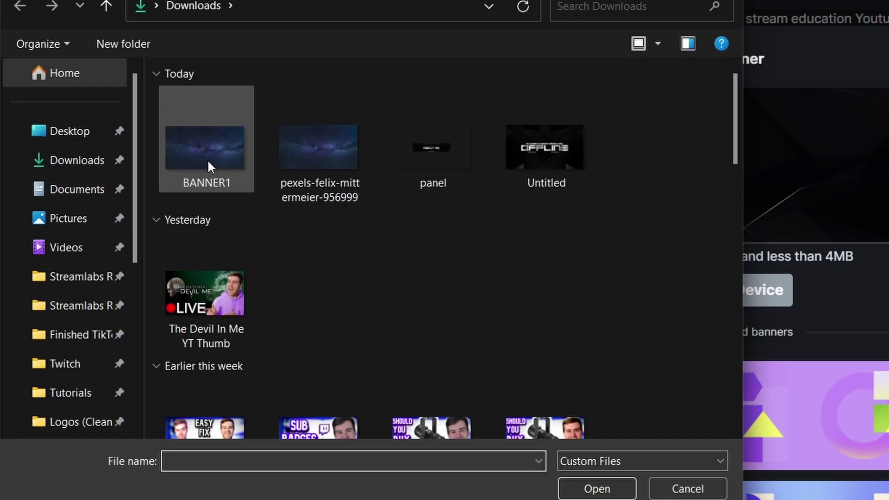
click(207, 159)
click(595, 487)
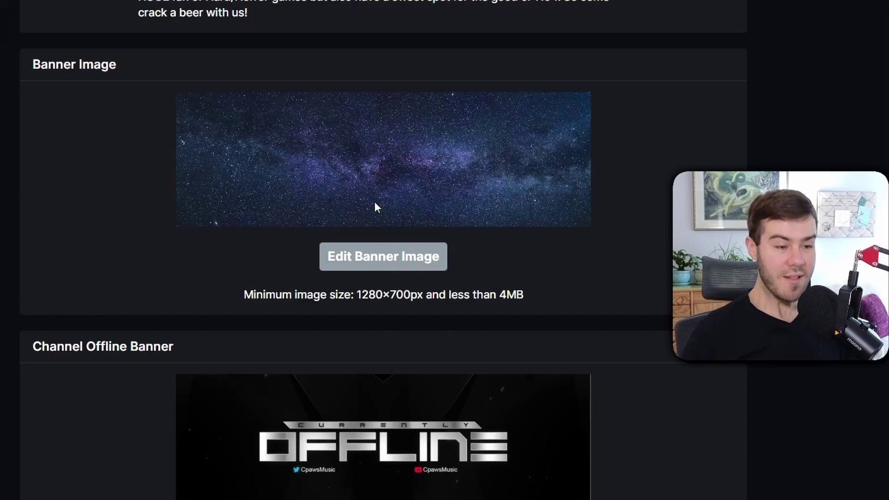
Step: Review the Channel Offline Banner's 1080p, 16:9 image requirement
scroll(139, 167, down, 5)
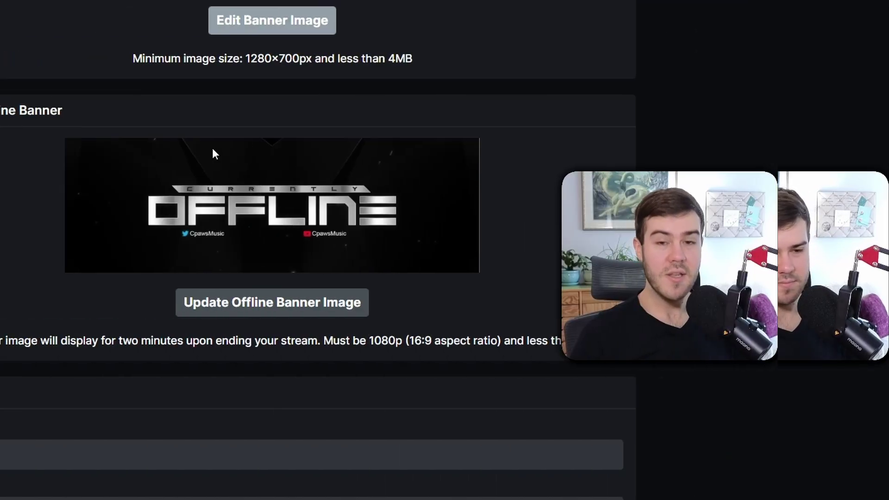
scroll(168, 184, down, 2)
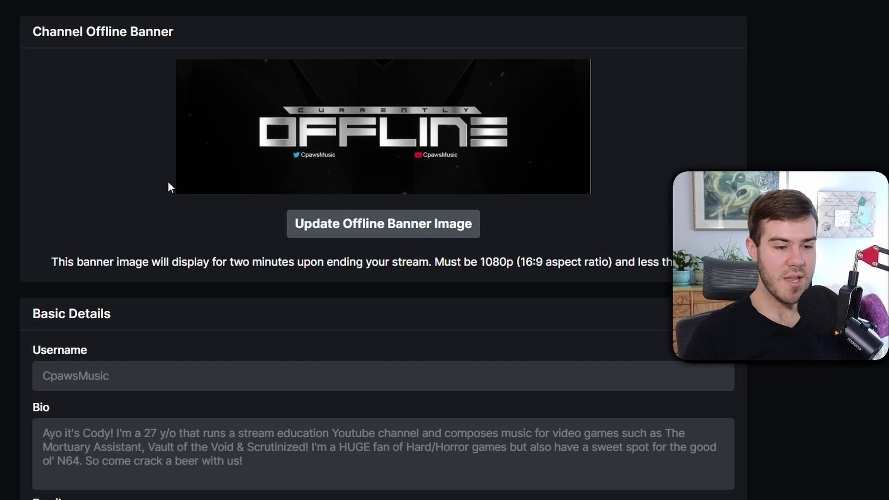
scroll(168, 183, up, 2)
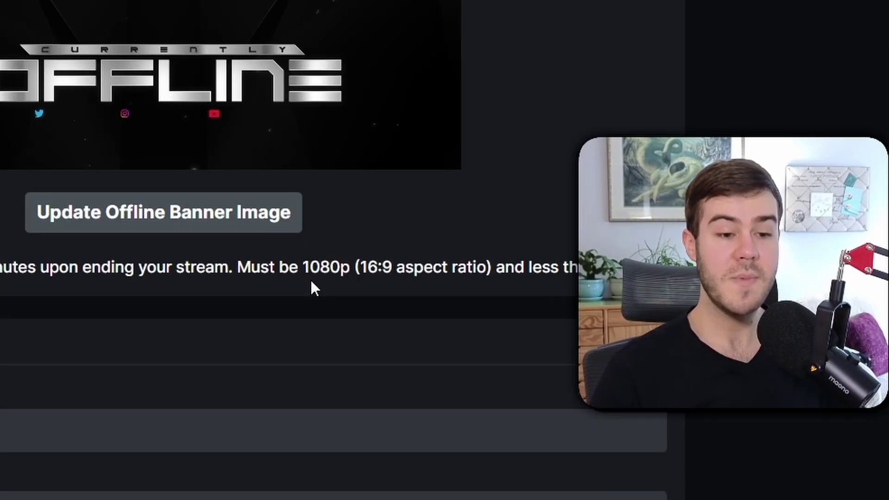
drag(480, 341, 508, 341)
click(338, 260)
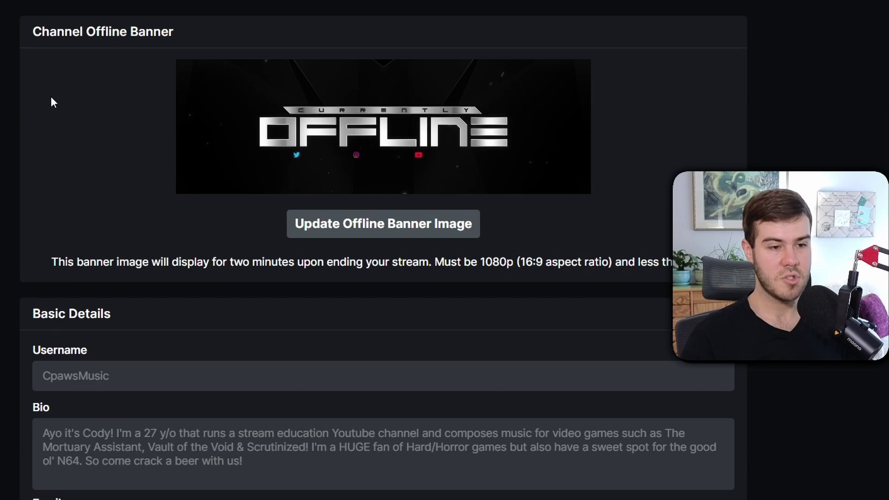
Step: Review the 2FA warning and save the existing bio and basic details
scroll(50, 99, down, 5)
scroll(50, 99, down, 2)
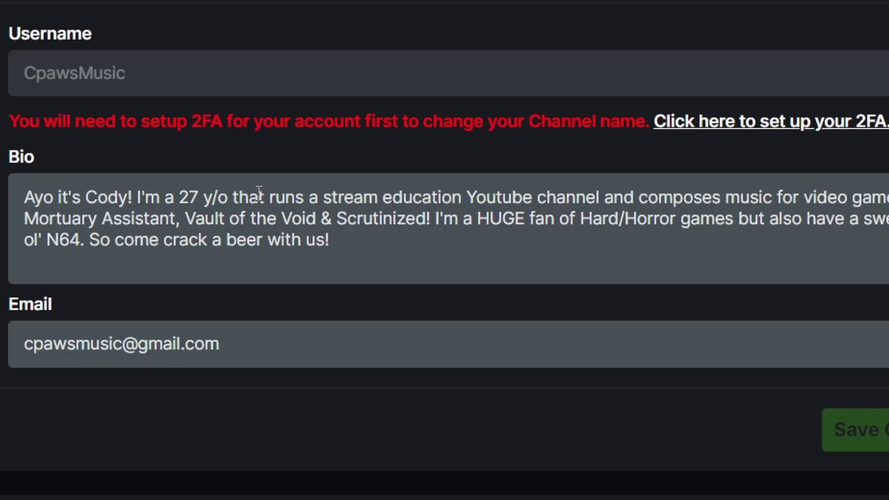
drag(187, 120, 290, 123)
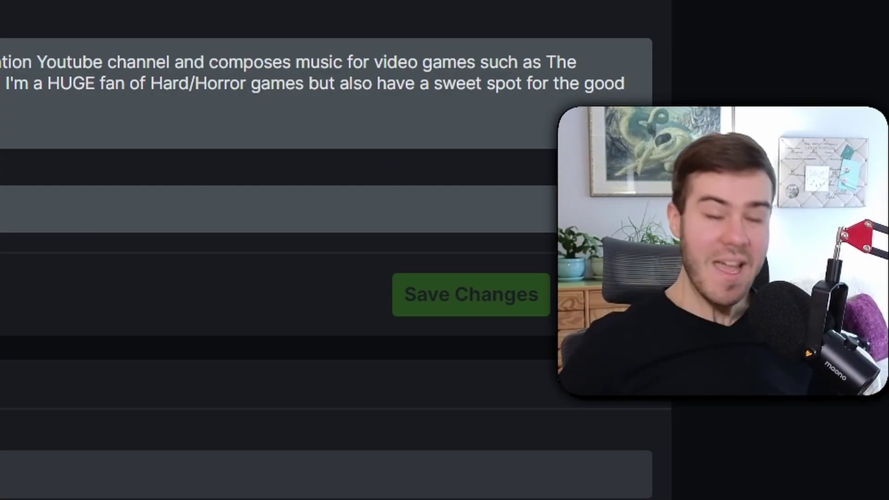
click(285, 197)
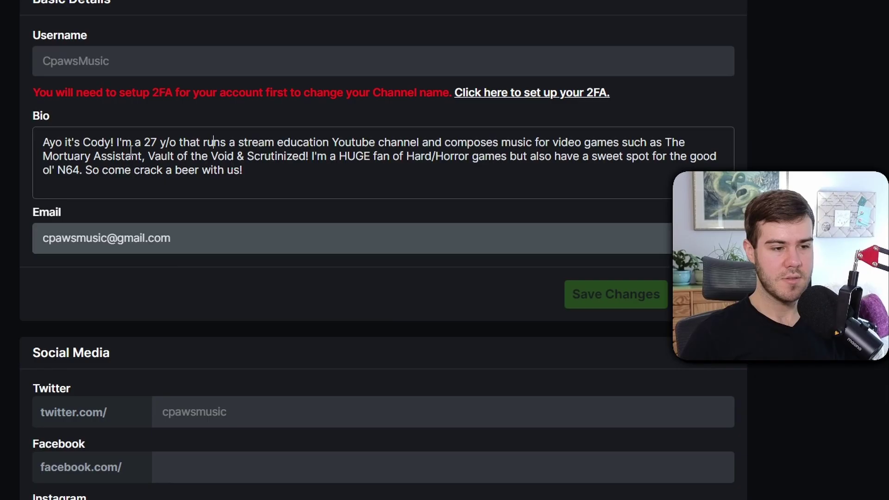
drag(43, 142, 312, 170)
click(312, 170)
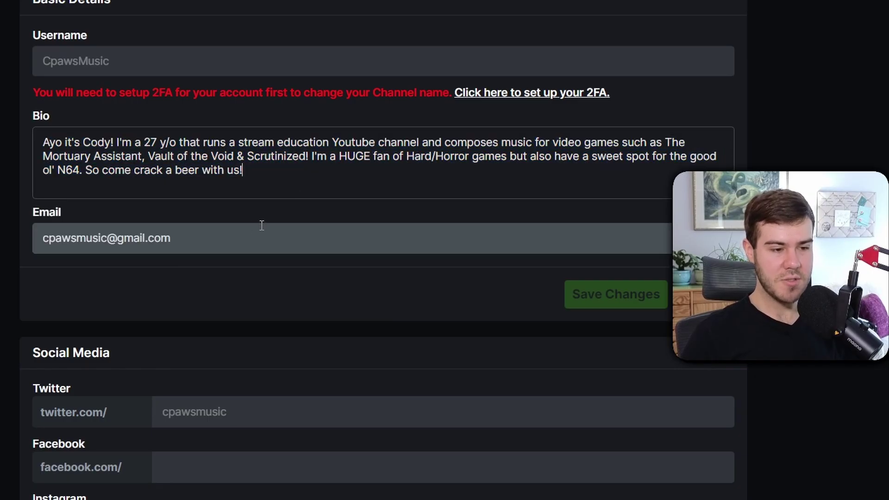
click(627, 307)
Step: Save the Twitter, YouTube, Discord and TikTok links and verify them in the channel's About section
scroll(294, 221, down, 5)
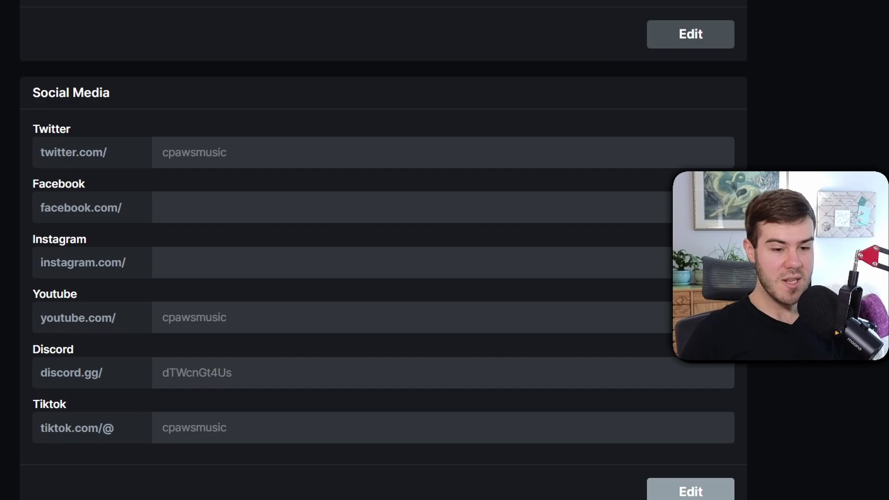
click(691, 492)
drag(160, 158, 295, 157)
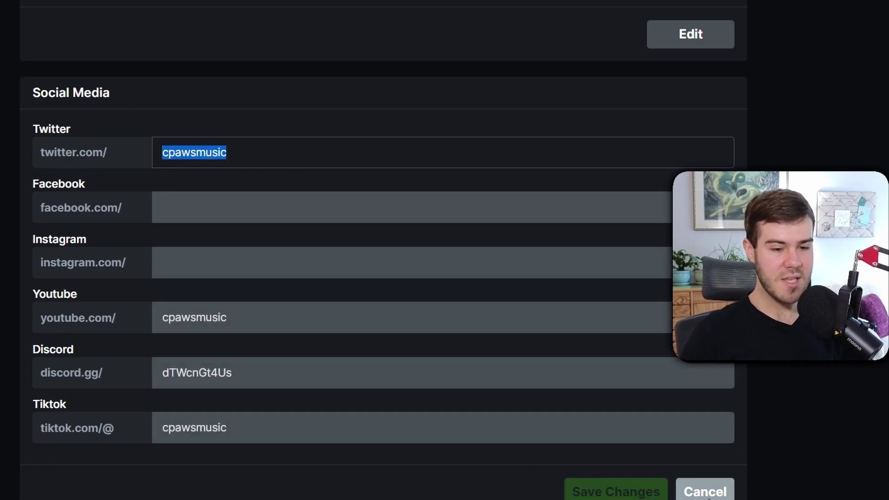
click(596, 486)
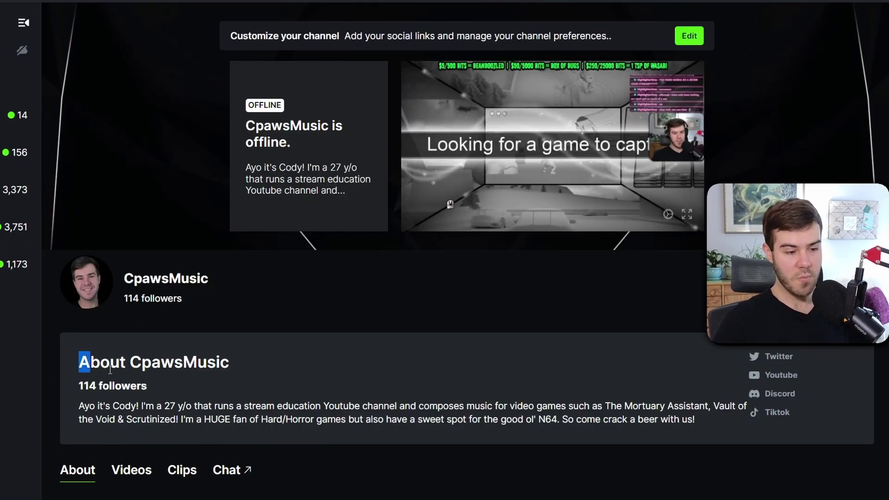
drag(111, 369, 685, 422)
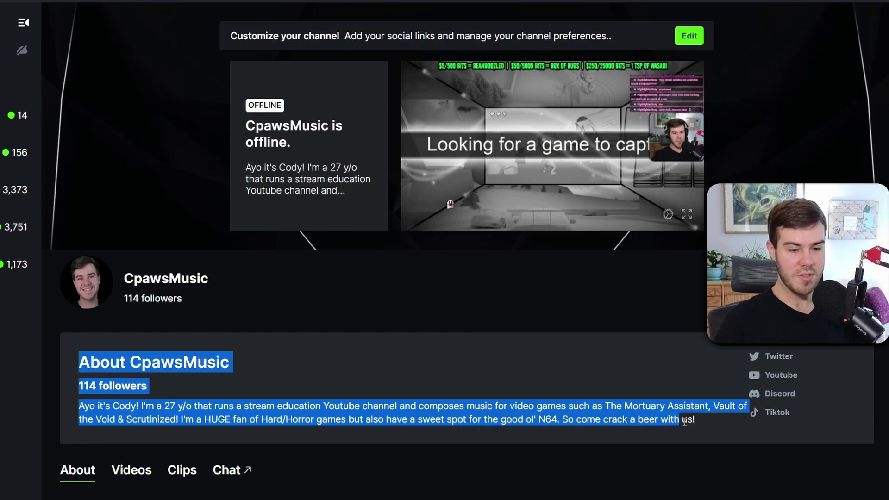
click(778, 357)
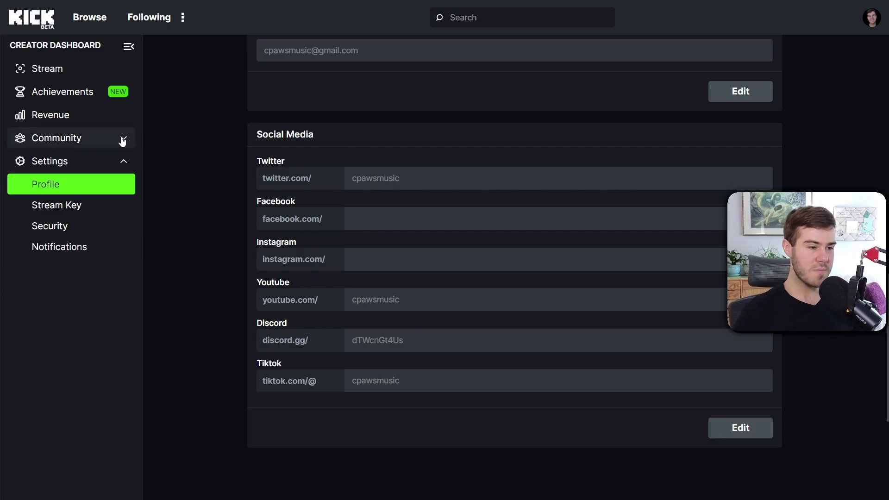
Step: Open the channel emotes page and review the add-emote image size limits without adding one
click(121, 138)
click(68, 206)
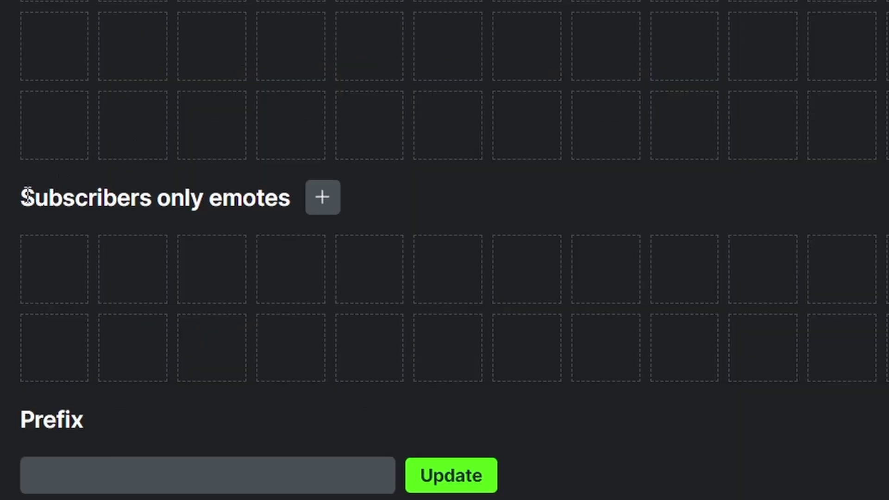
drag(28, 196, 288, 198)
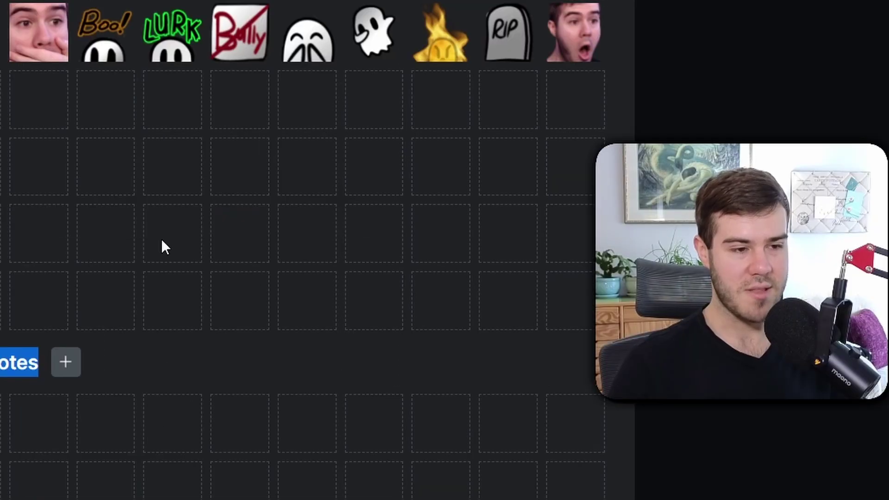
click(207, 63)
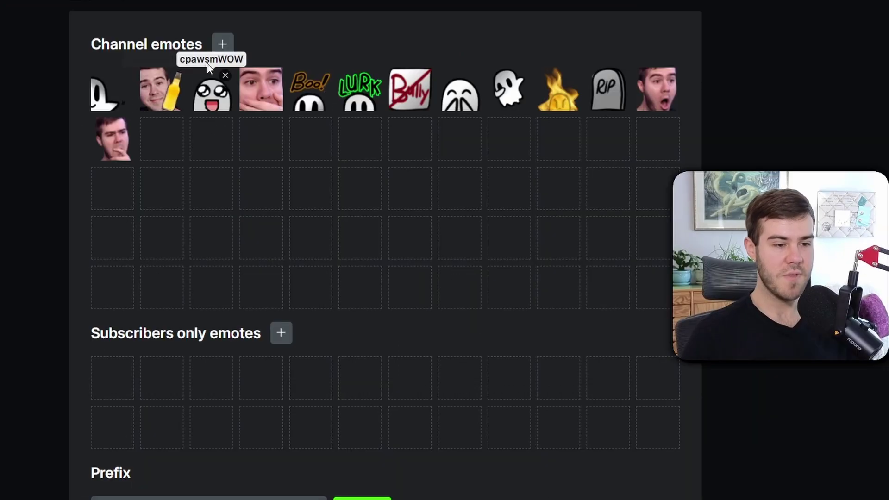
click(223, 45)
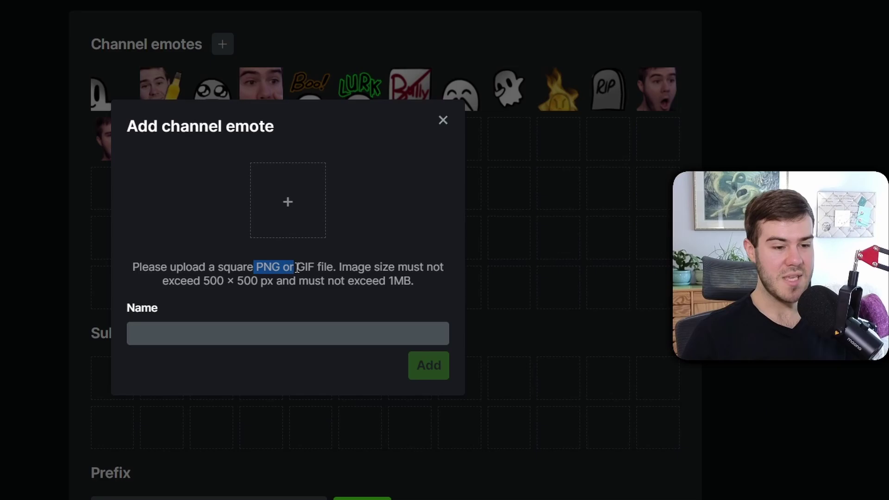
drag(340, 267, 250, 285)
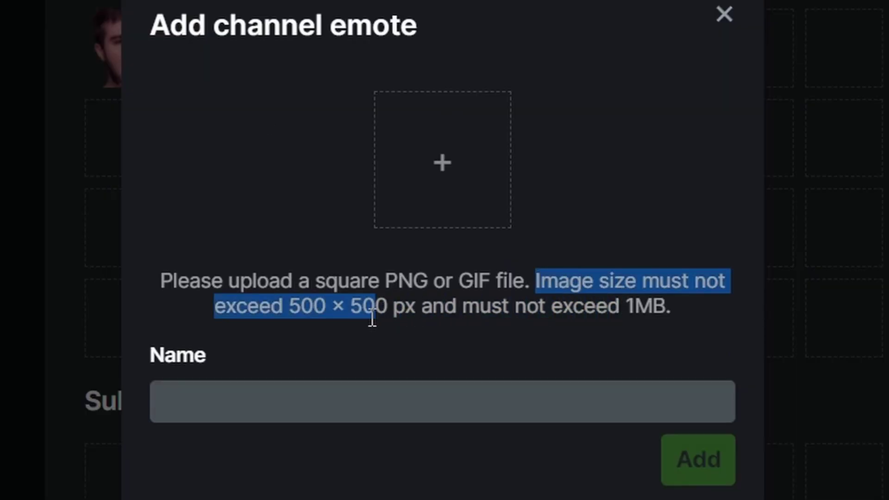
click(315, 305)
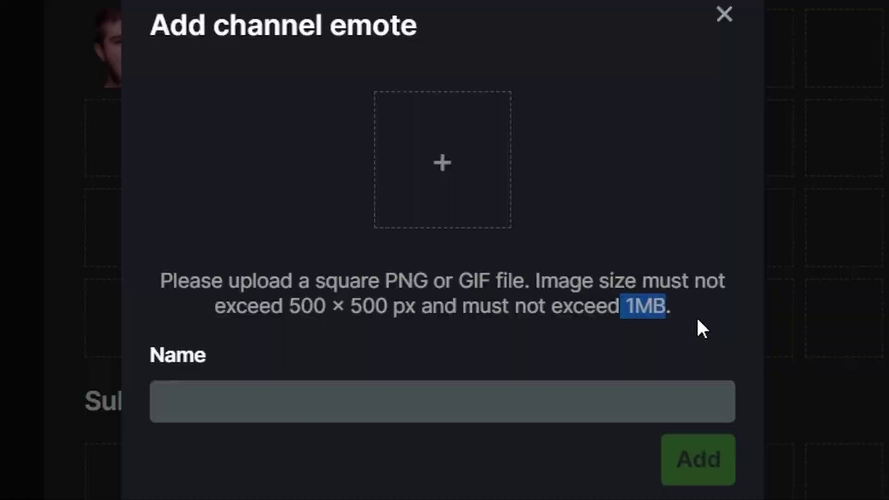
click(455, 300)
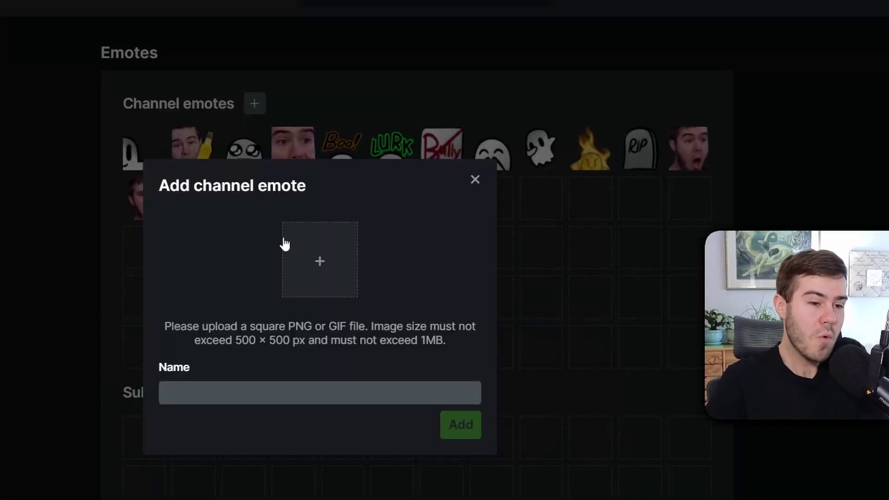
click(475, 180)
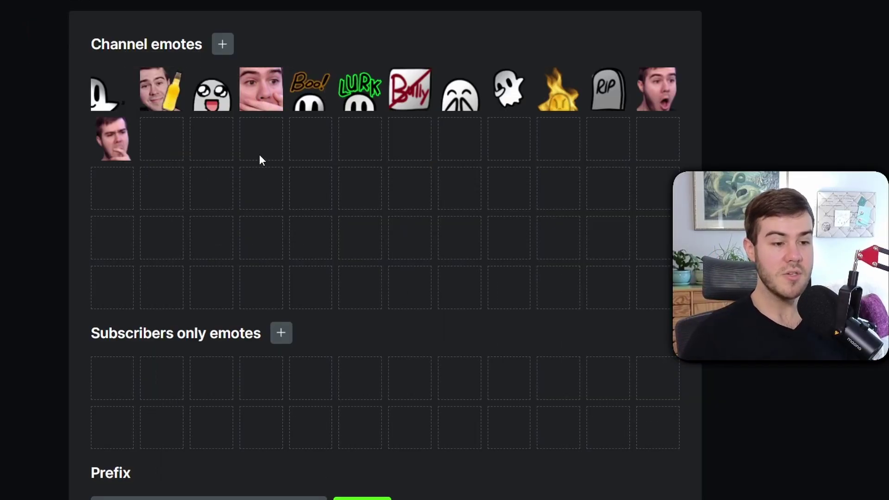
Step: Dismiss the add-emote form and send a chat message with the cpawsmCheers emote
click(223, 44)
click(131, 330)
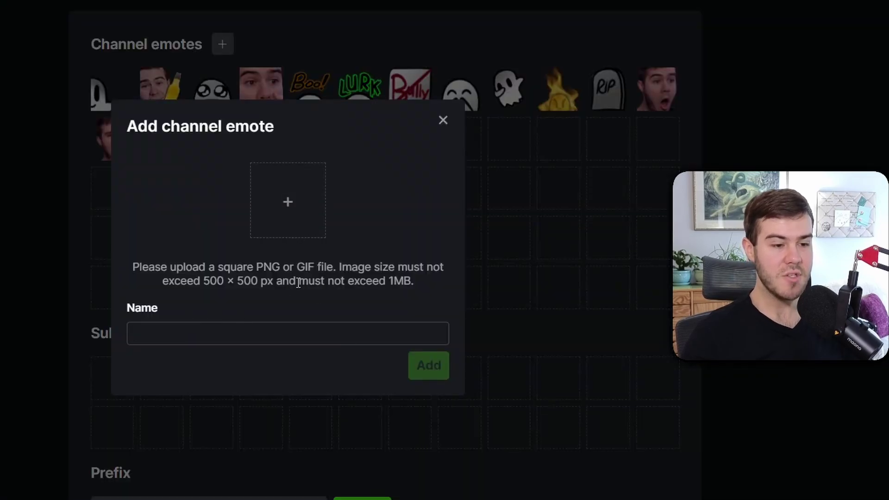
click(444, 120)
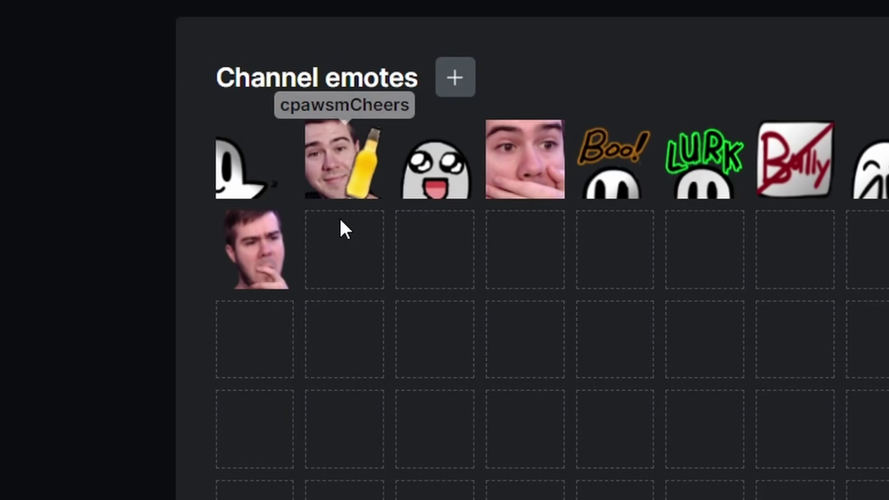
text(w)
text(smCheers)
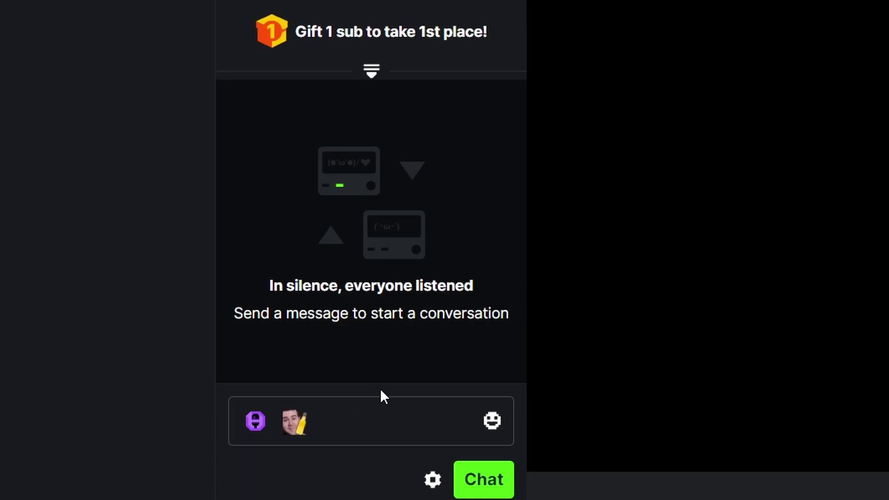
key(Return)
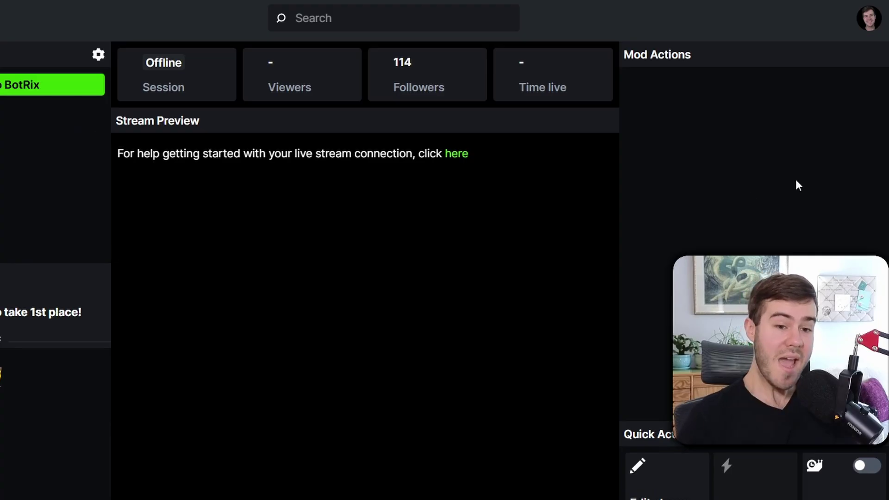
Step: Go to the channel page, try rearranging the info panels, then exit editing without saving
click(873, 31)
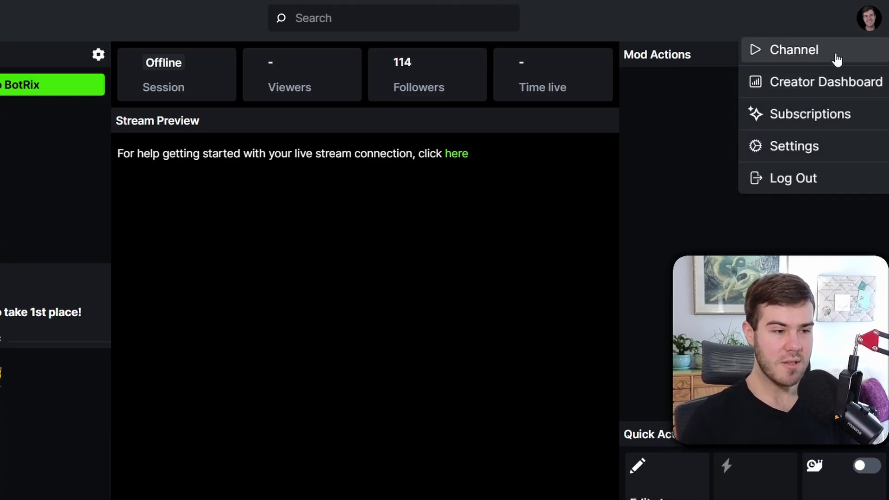
click(836, 54)
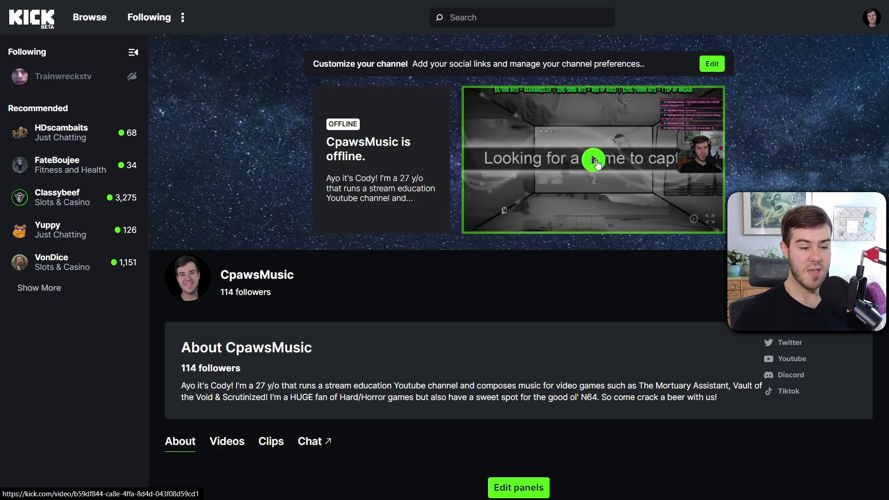
scroll(597, 162, down, 4)
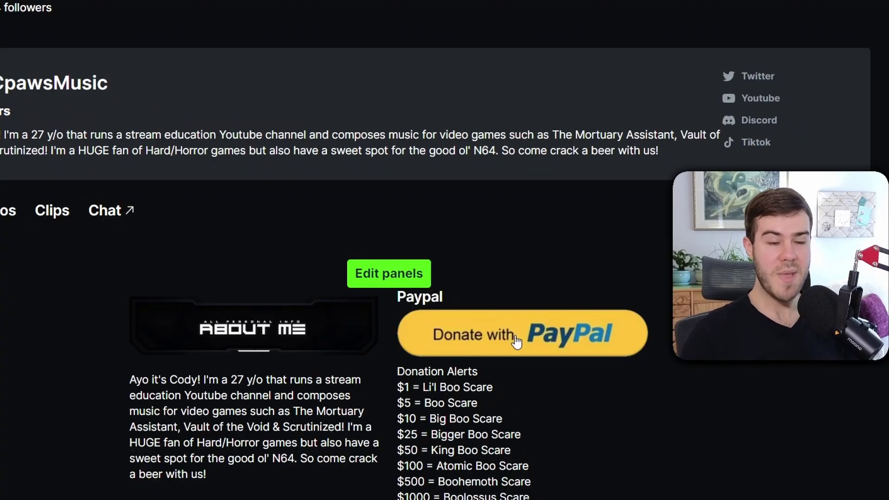
click(393, 278)
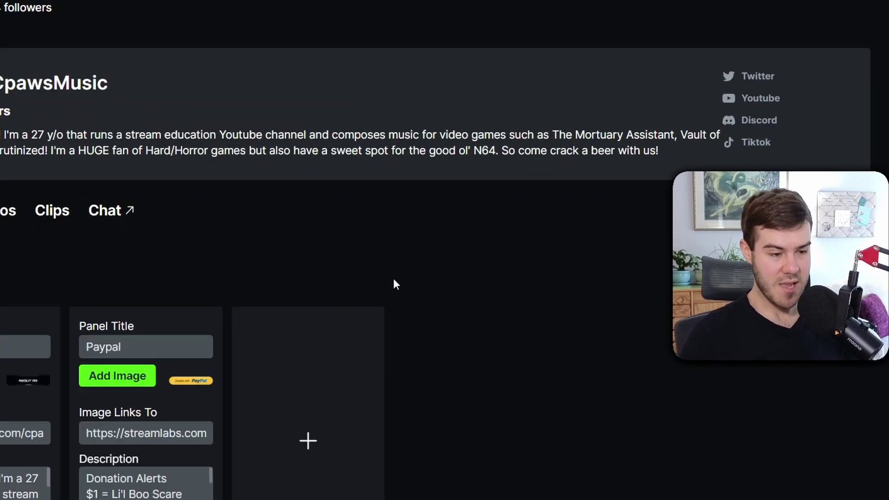
drag(134, 160, 192, 169)
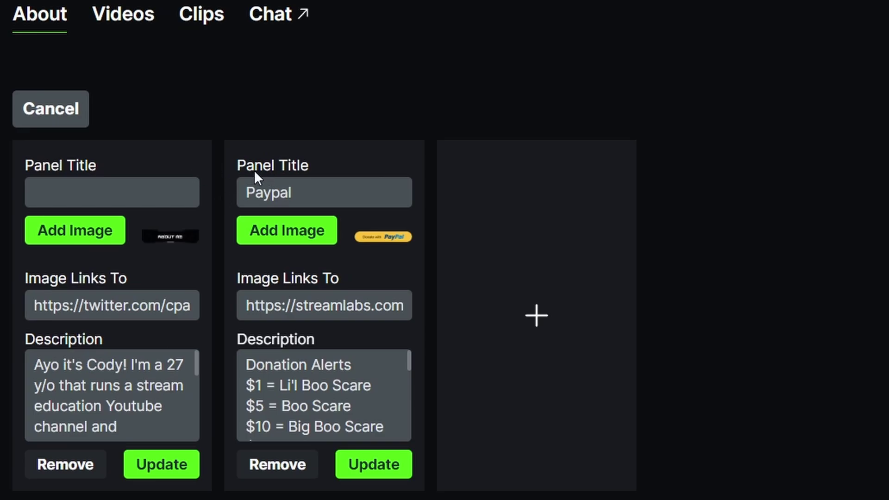
drag(255, 170, 332, 187)
click(44, 114)
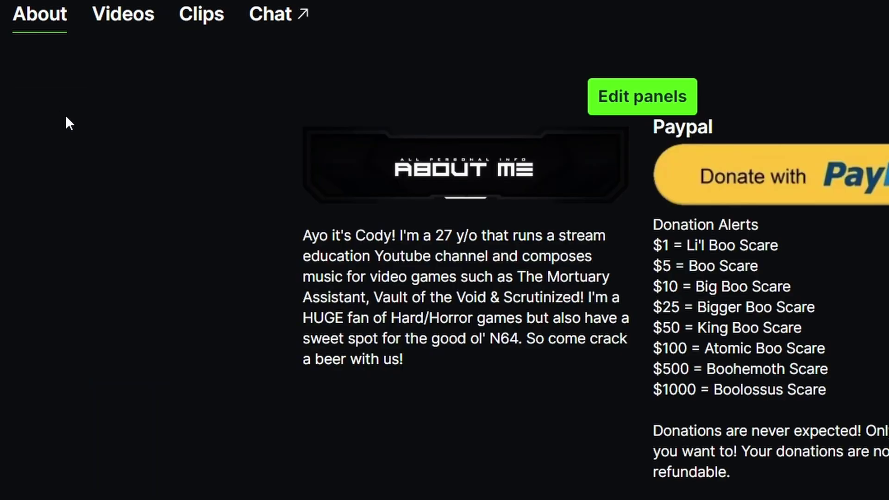
Step: Move the Paypal panel into the first slot, clear its Panel Title, and update
double_click(673, 129)
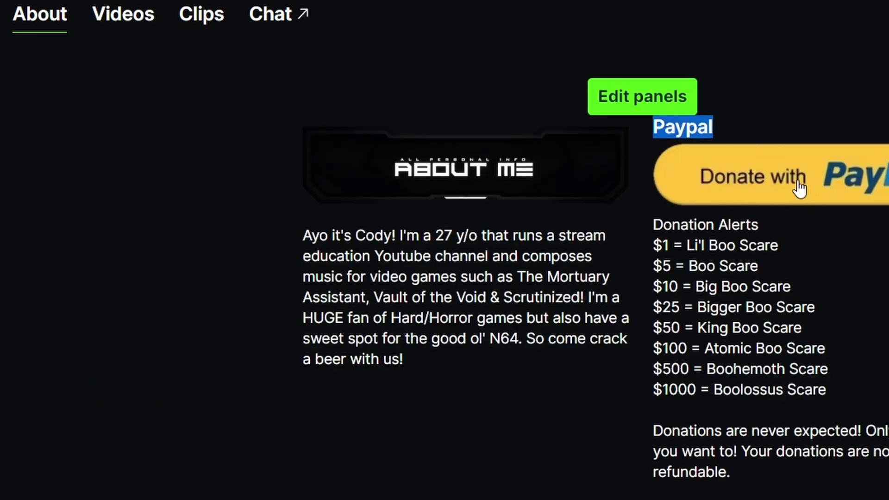
click(648, 100)
drag(324, 153, 154, 200)
double_click(155, 201)
key(BackSpace)
click(181, 463)
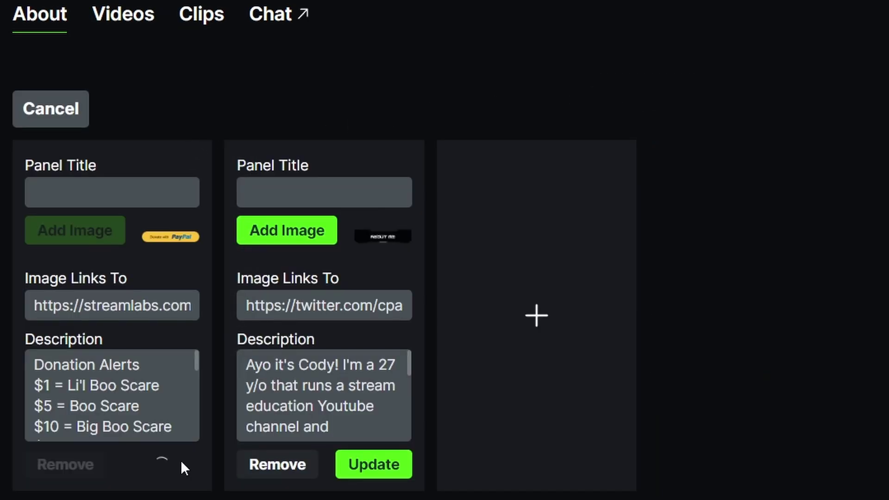
Step: Upload DarkMode-panel-youtube from Panels > PNG to a new third panel; it's rejected as 714×172, under 1280×700
click(539, 315)
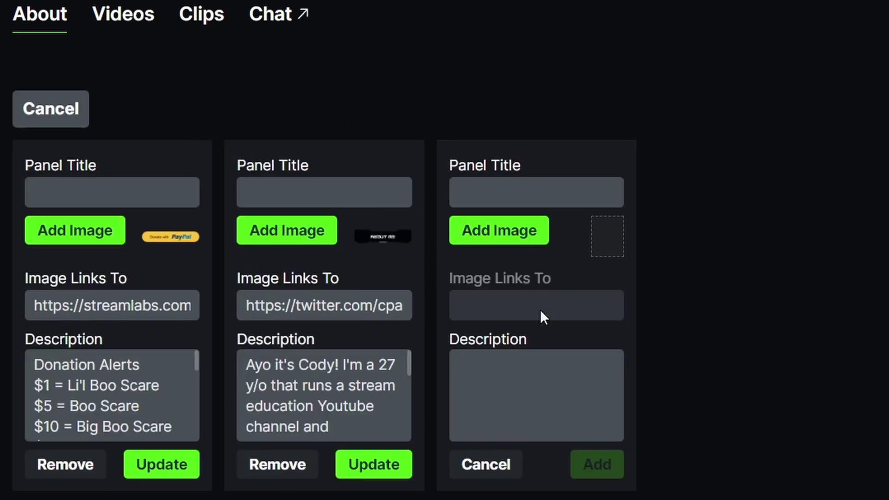
click(513, 237)
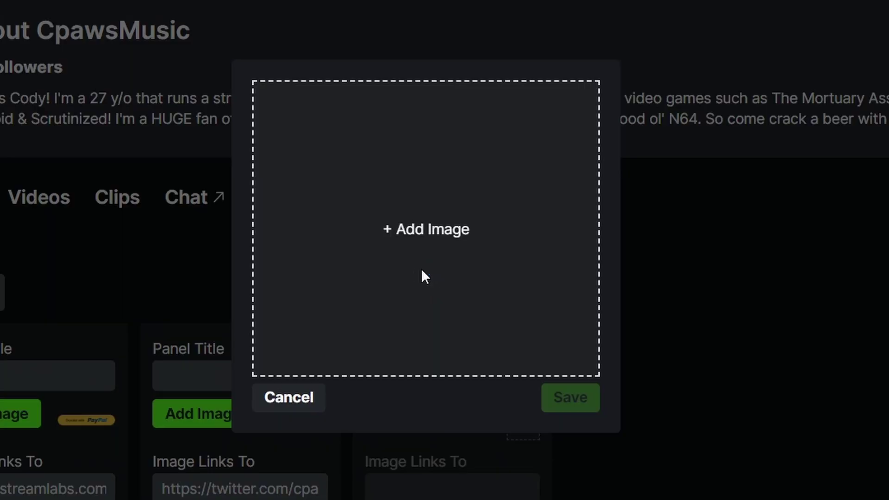
click(422, 272)
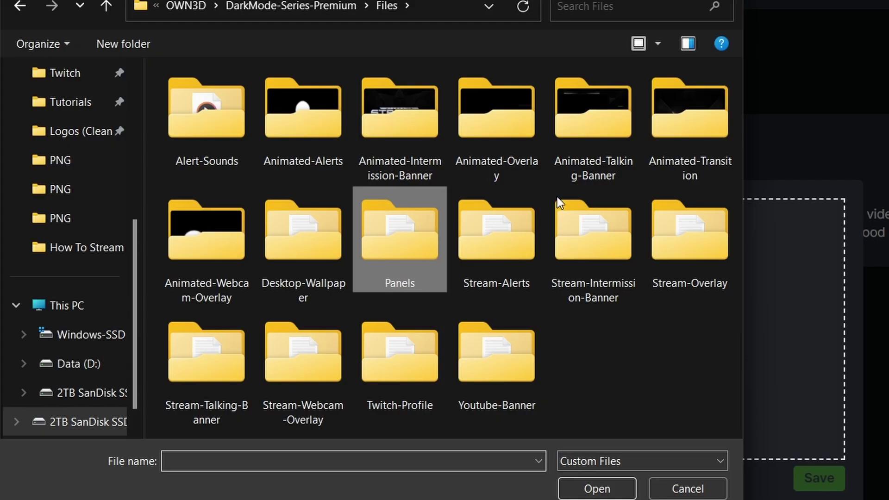
double_click(407, 247)
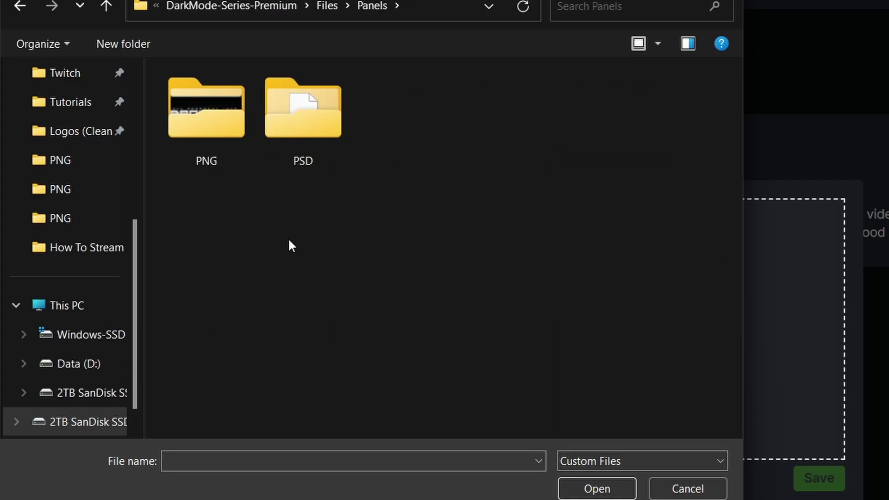
double_click(230, 125)
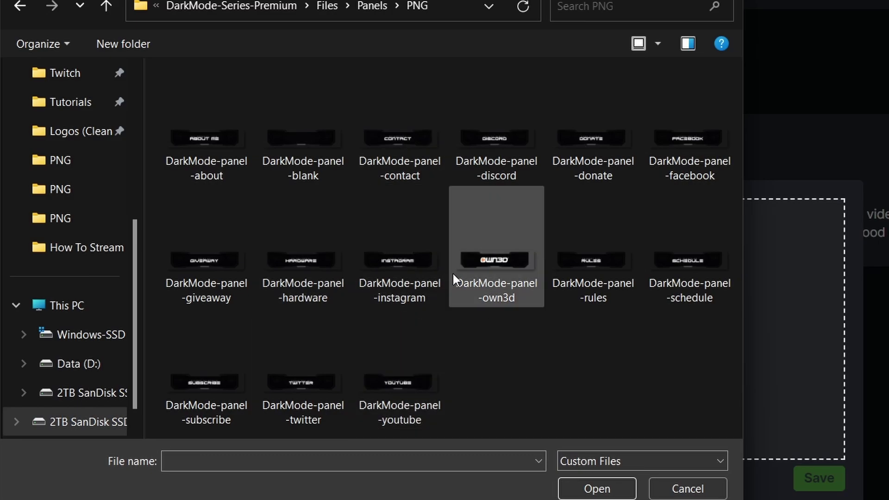
click(421, 401)
click(595, 487)
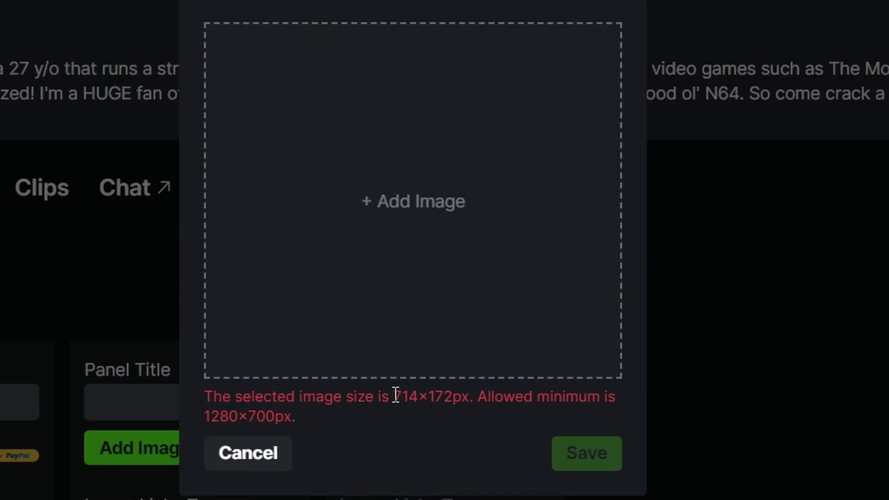
drag(396, 395, 449, 397)
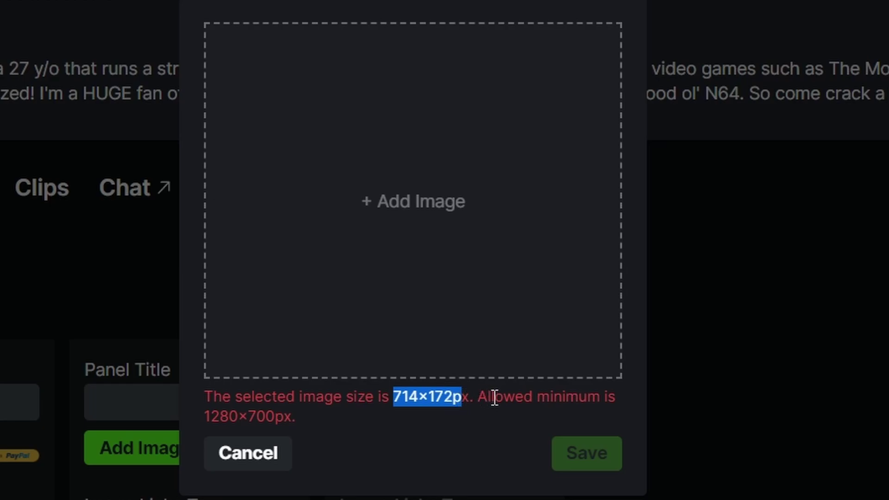
drag(210, 416, 276, 418)
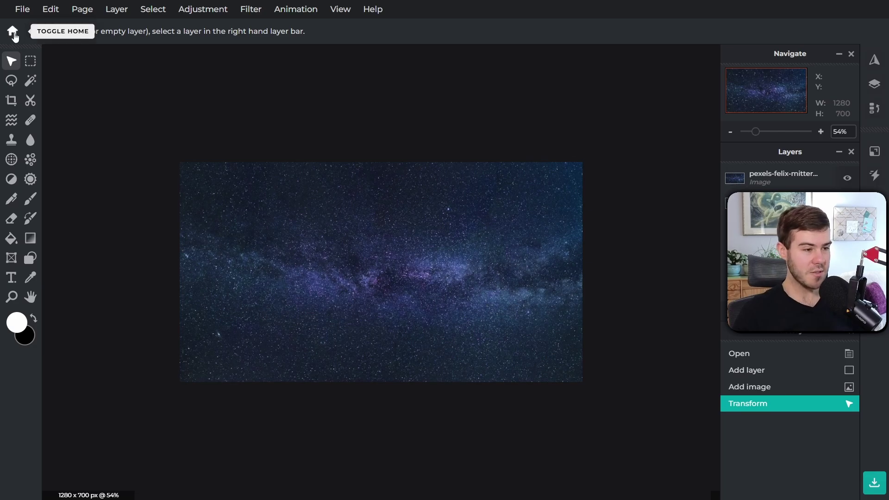
Step: Create a new blank 1280×700 image in Pixlr E
click(13, 32)
click(592, 200)
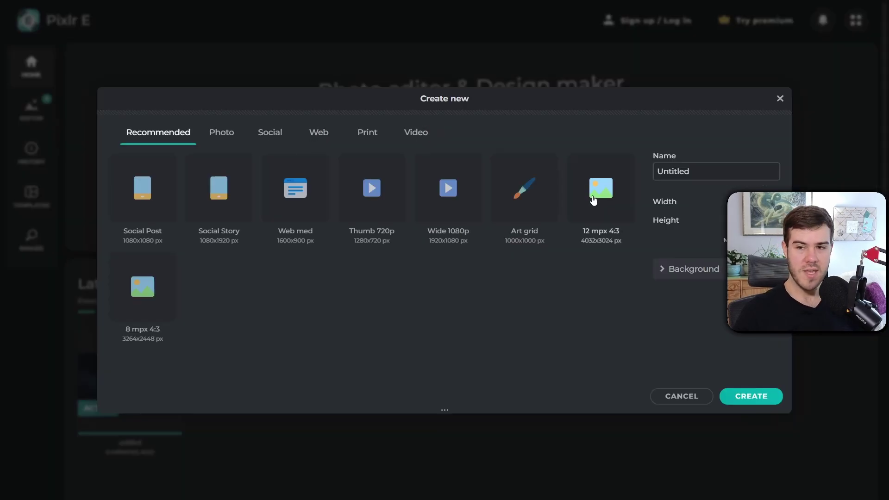
click(764, 202)
text(1280)
key(Tab)
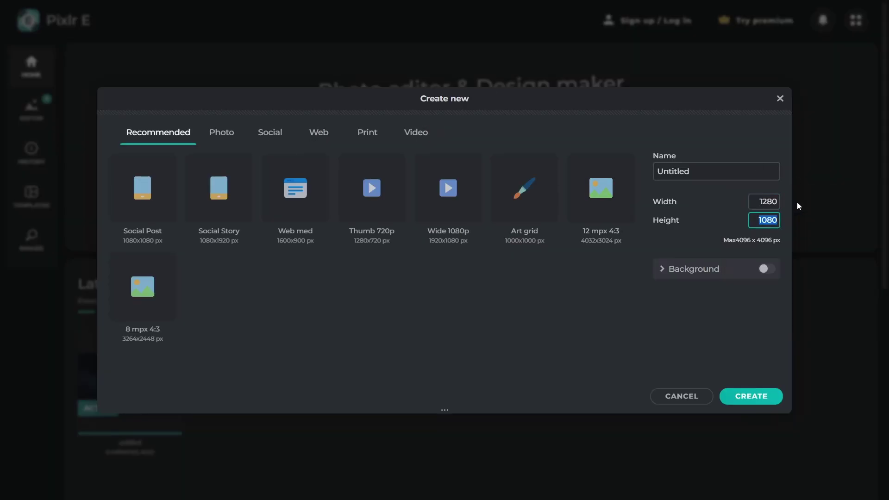
text(700)
click(764, 396)
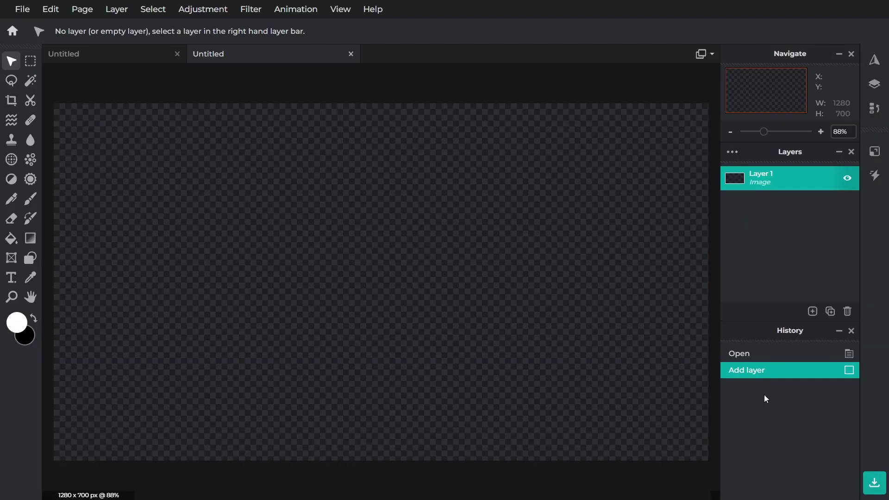
Step: Add the DarkMode-panel-youtube image as a layer on the canvas
click(117, 9)
click(132, 59)
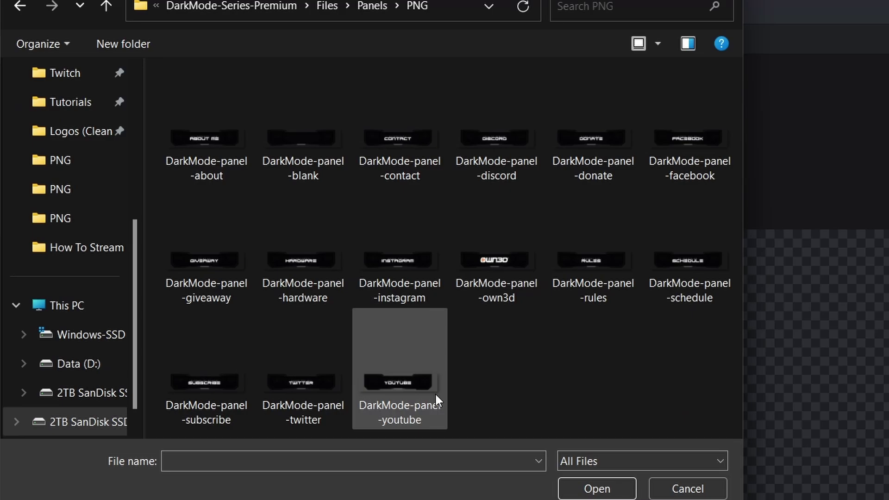
click(435, 393)
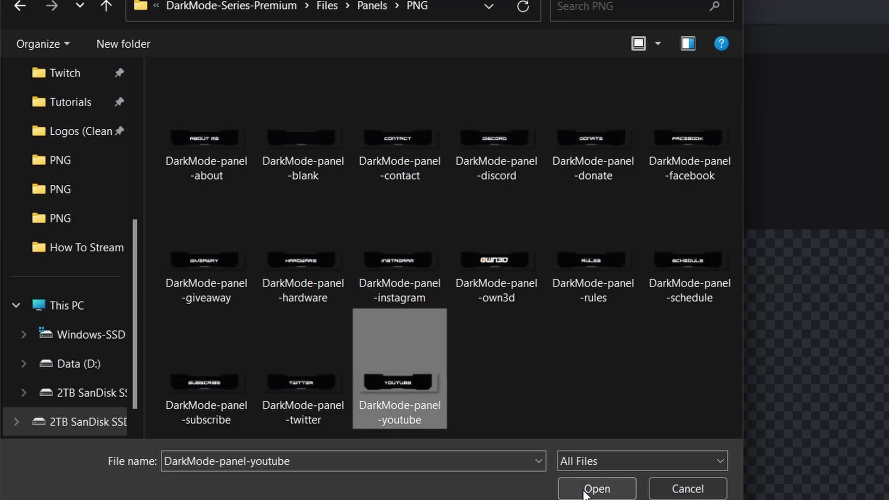
click(584, 494)
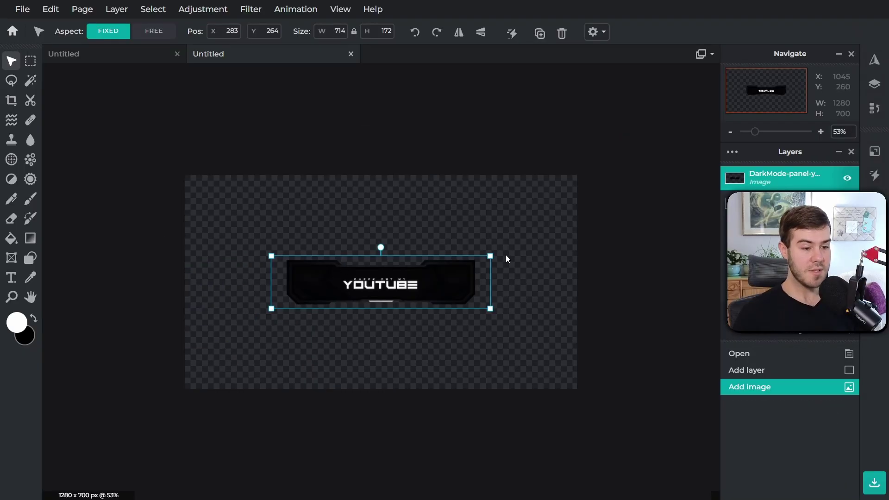
Step: Try enlarging the YouTube panel layer and stretching it across the full canvas width
click(506, 258)
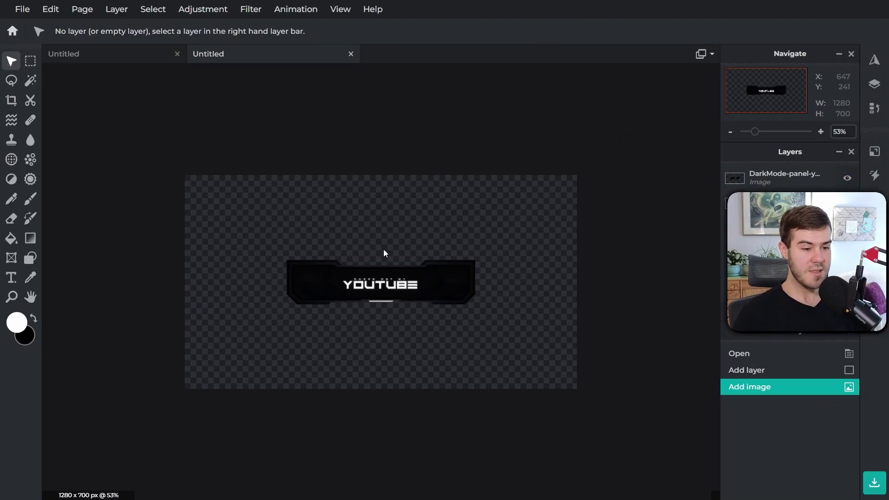
click(453, 289)
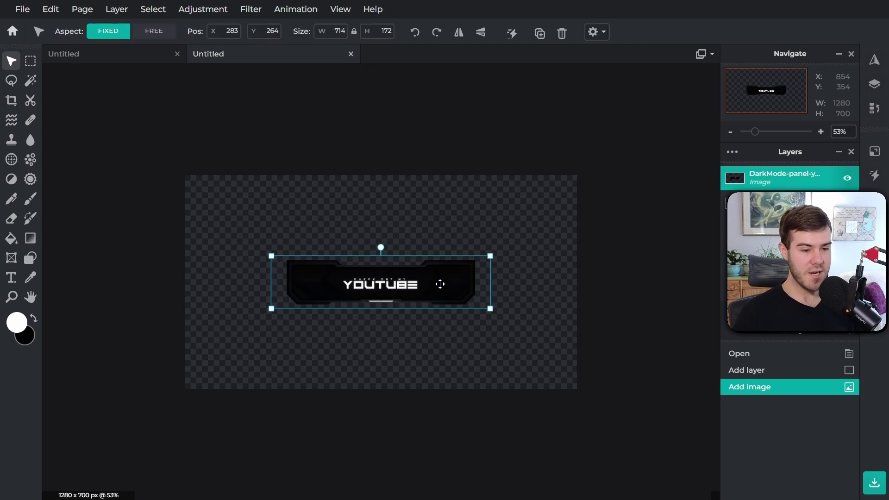
drag(271, 310, 197, 352)
drag(492, 257, 604, 200)
drag(534, 273, 505, 272)
drag(588, 227, 577, 228)
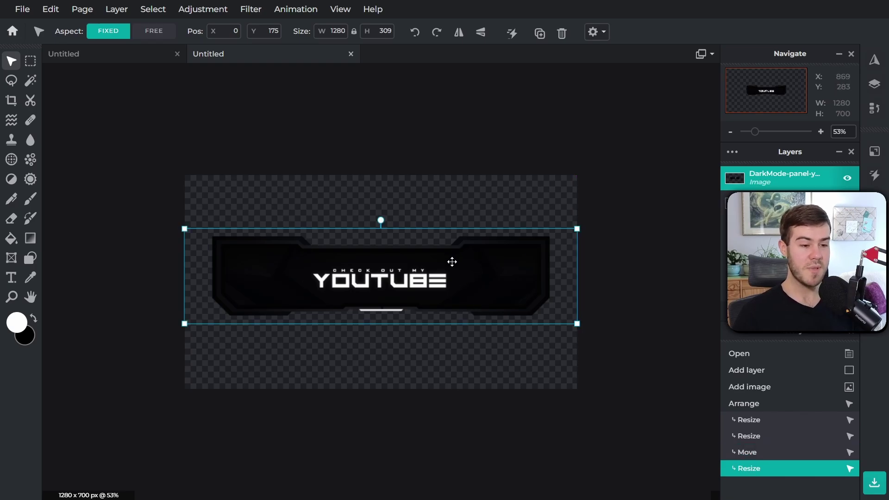
Step: Undo back to the centred 714×172 panel and bring up Save settings with transparent PNG
scroll(458, 282, up, 3)
scroll(445, 278, down, 4)
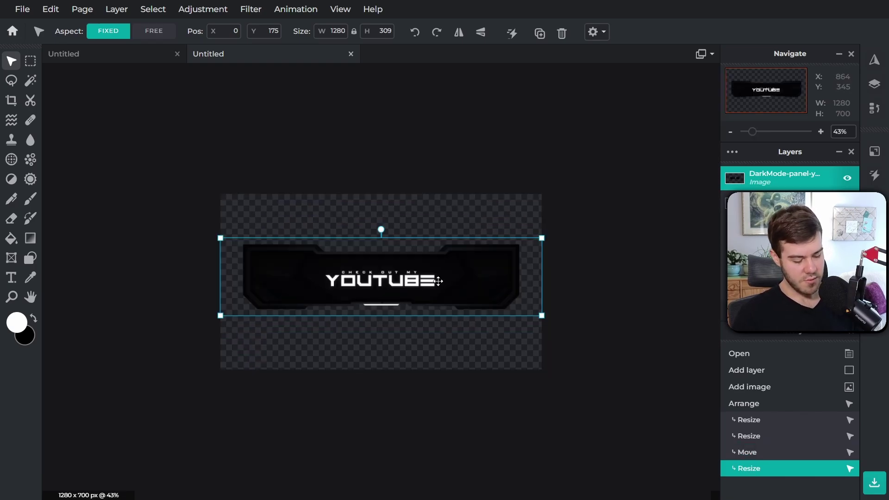
key(ctrl+z)
key(ctrl+z)
key(ctrl+z)
key(ctrl+z)
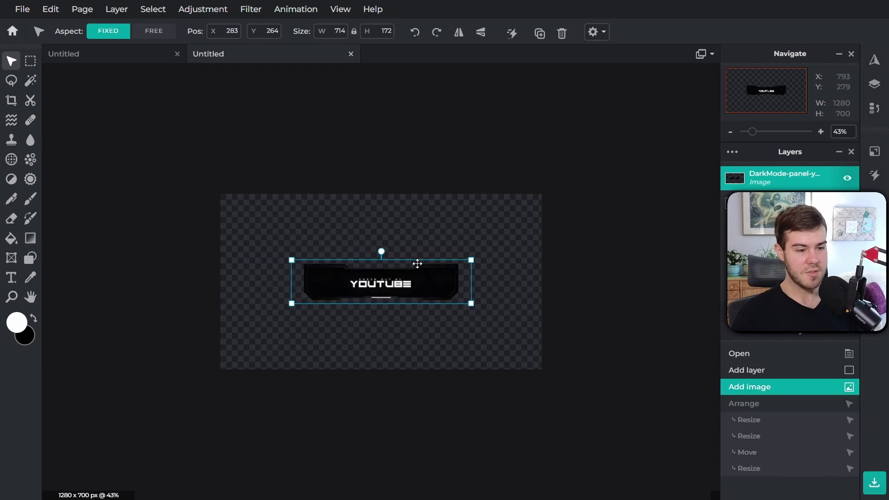
click(23, 9)
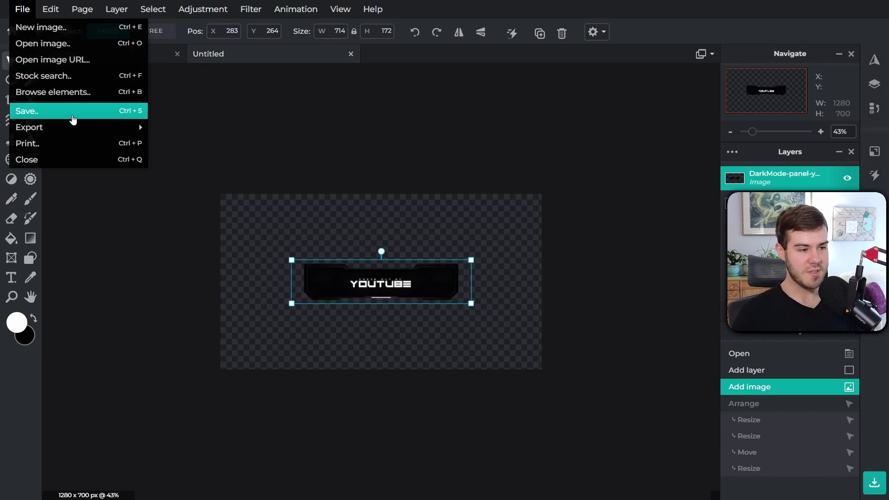
click(98, 114)
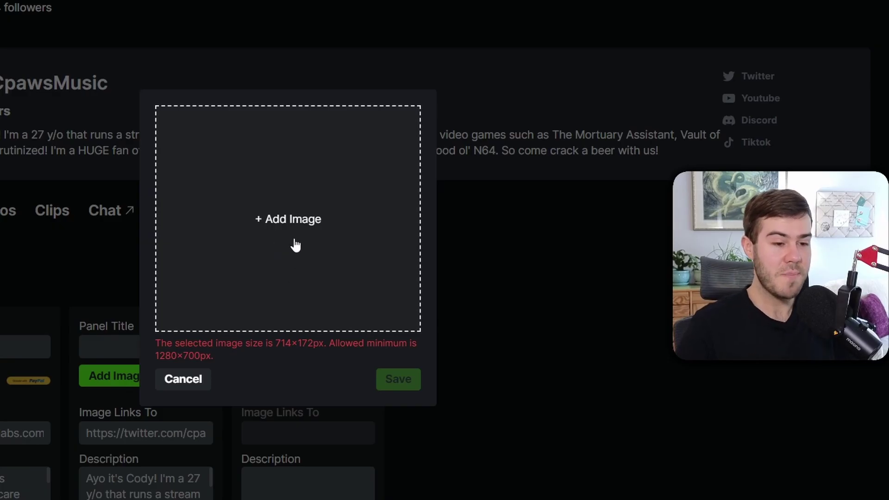
Step: Upload the saved YouTube panel PNG from Downloads and crop tightly around the graphic
click(294, 238)
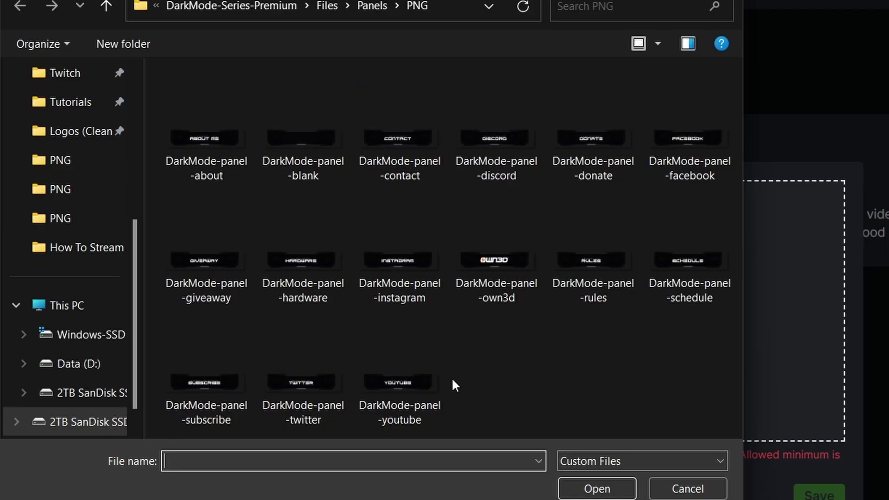
scroll(89, 301, up, 5)
click(88, 193)
double_click(206, 134)
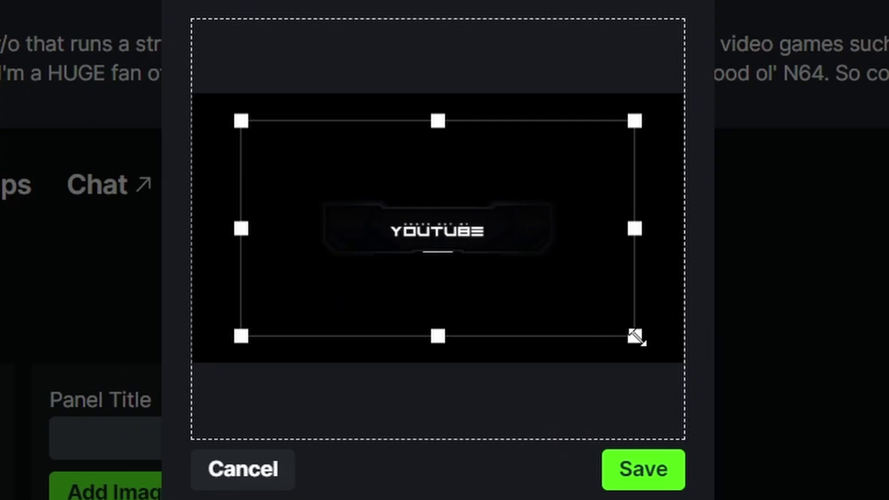
drag(636, 338, 572, 273)
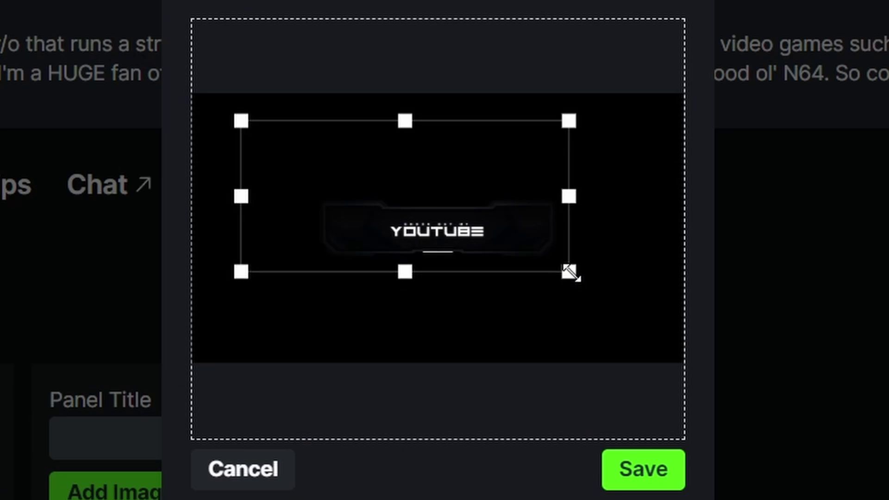
drag(250, 127, 305, 187)
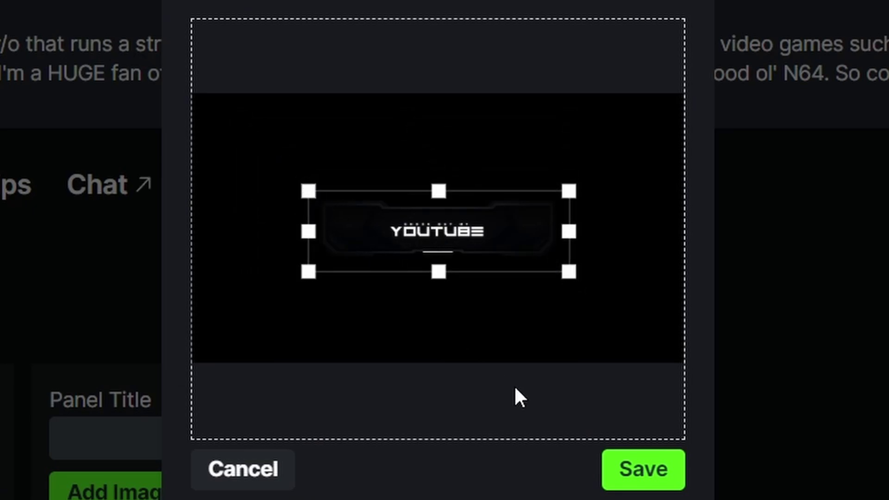
click(658, 474)
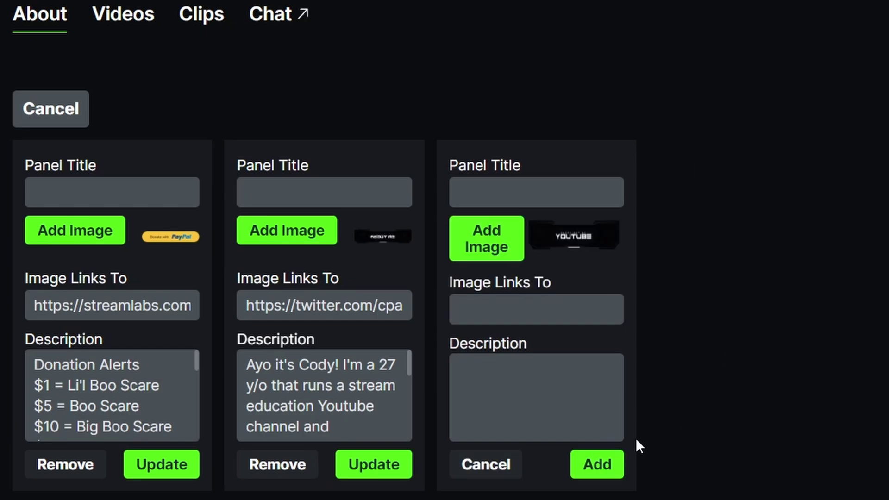
Step: Add the cropped YouTube image panel to the channel
click(608, 471)
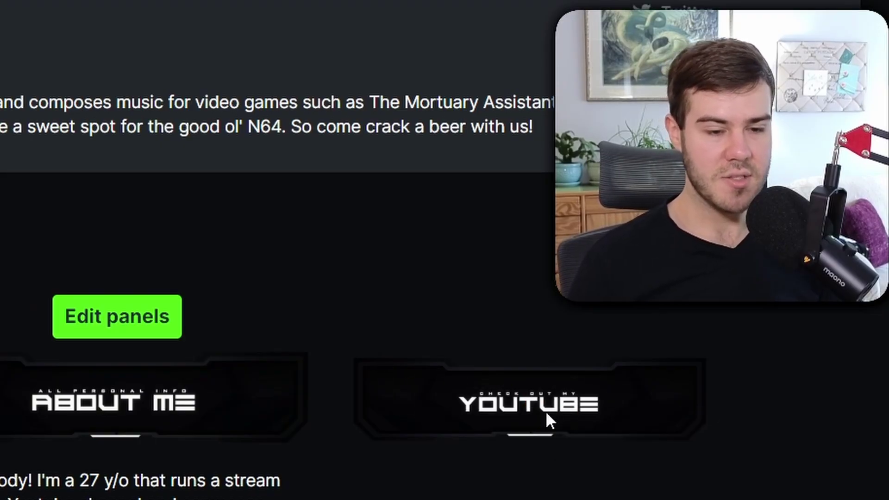
scroll(518, 405, down, 2)
scroll(519, 394, up, 2)
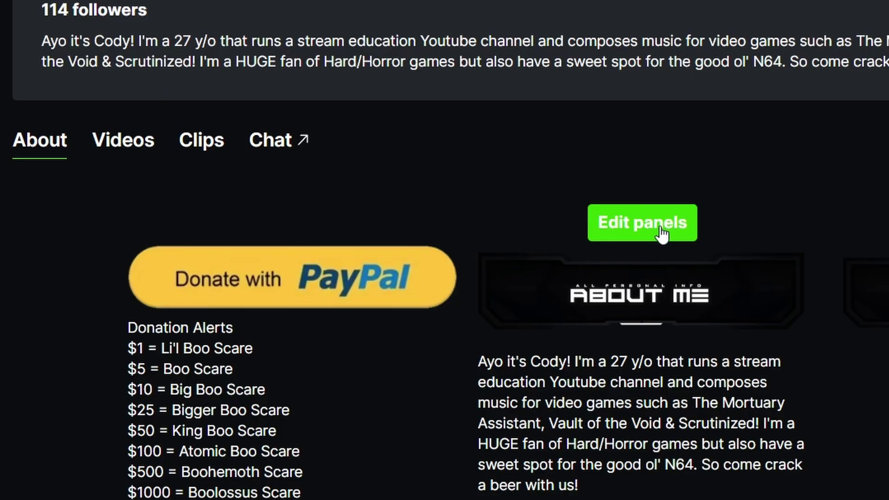
Step: Set the YouTube panel's Image Links To field to the creator's YouTube channel URL and update
click(111, 317)
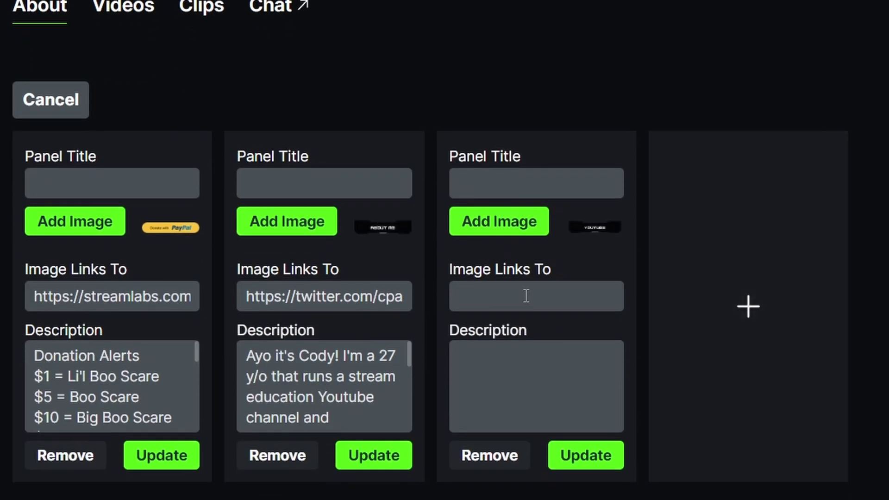
click(525, 295)
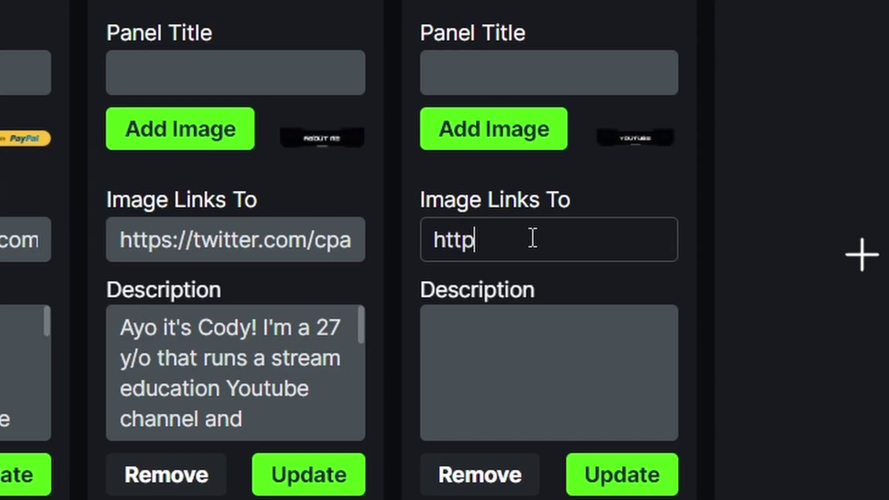
text(http)
text(s://youtu)
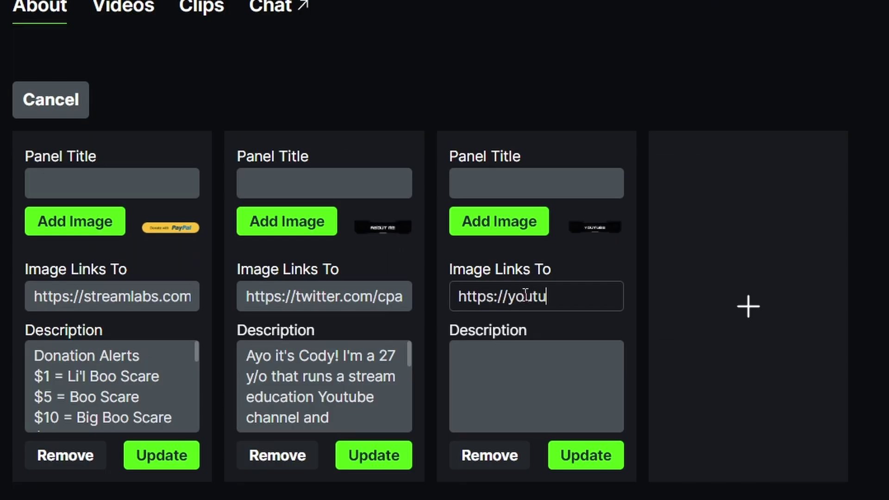
text(pawsmusic)
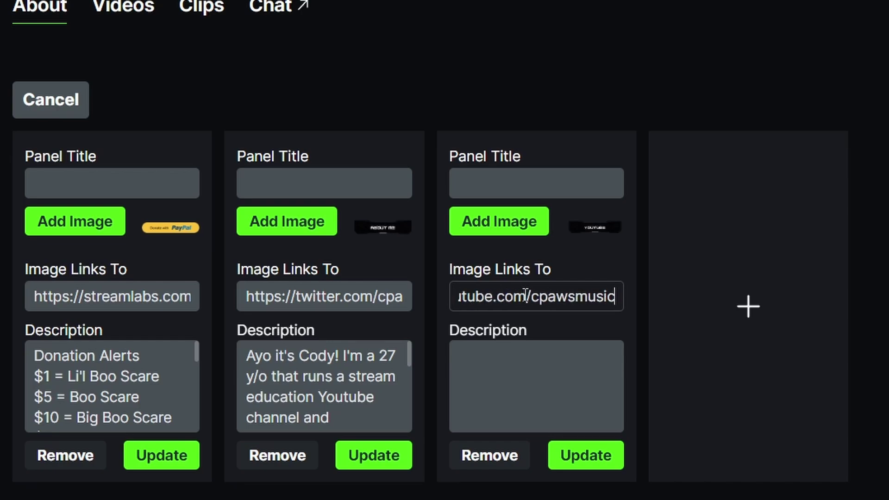
click(511, 386)
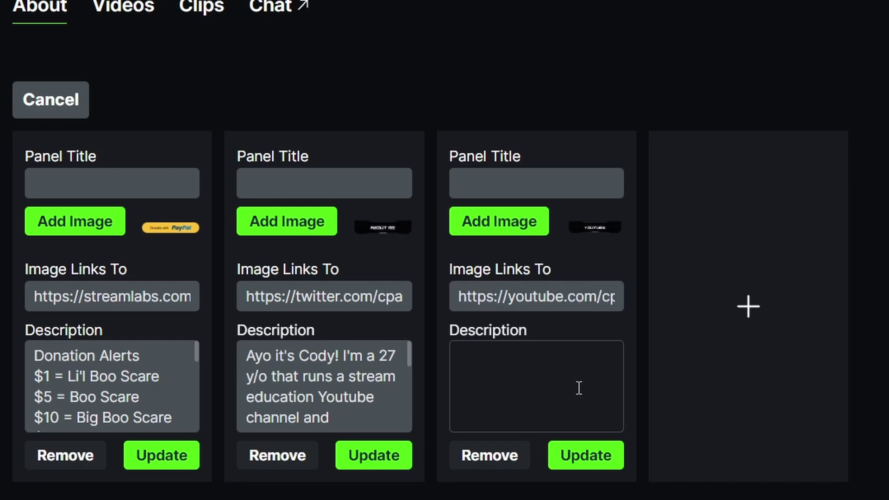
click(609, 467)
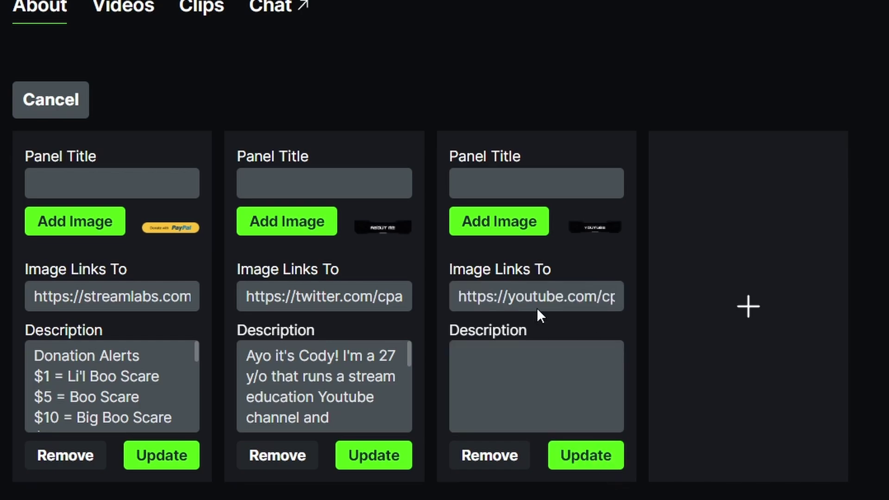
Step: Leave panel editing and follow the YouTube panel to the linked YouTube channel page
click(77, 111)
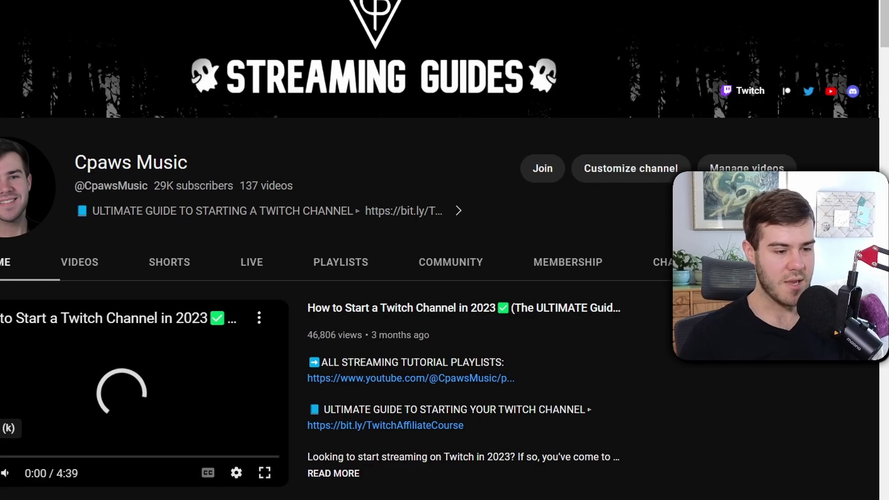
Step: Return to Kick and remove the YouTube panel, leaving the PayPal and About Me panels
key(alt+Left)
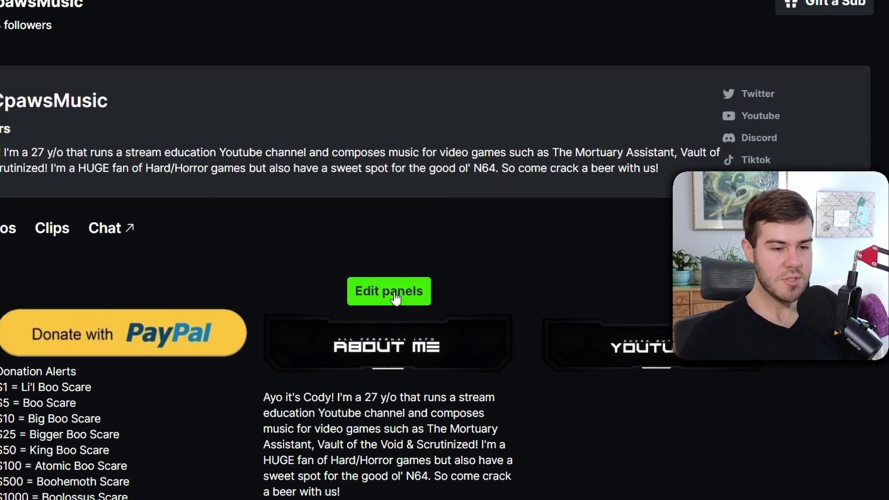
click(392, 294)
click(491, 459)
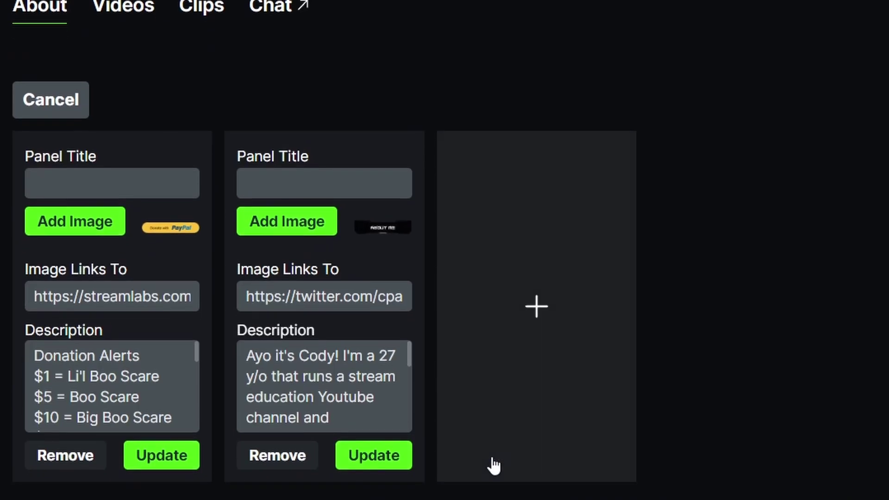